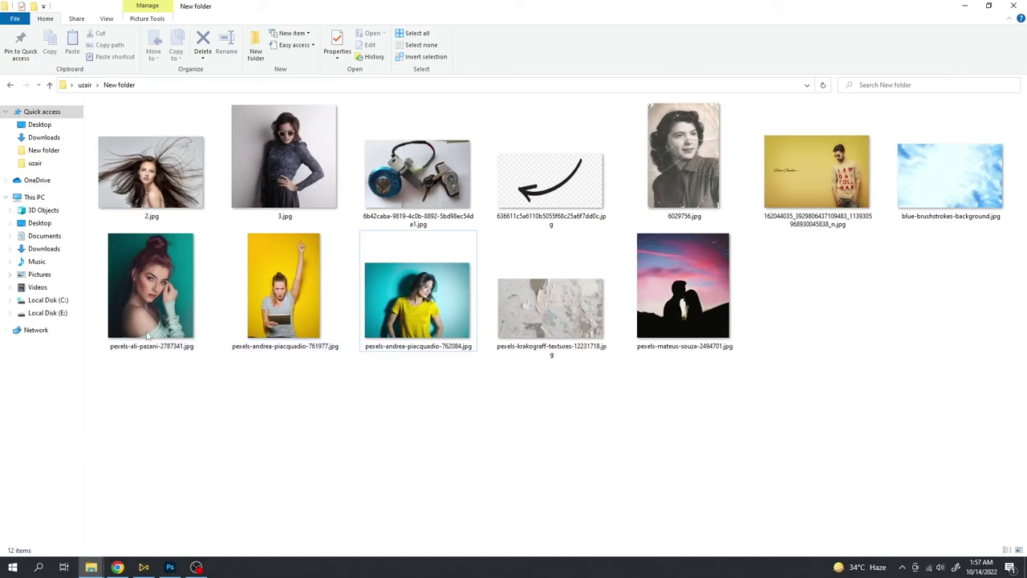
# Step: Drag the portrait pexels-ali-pazani-2787341.jpg from File Explorer into Photoshop to open it
pyautogui.moveTo(148, 335)
pyautogui.mouseDown()
pyautogui.moveTo(176, 571)
pyautogui.moveTo(330, 273)
pyautogui.mouseUp()
# Step: Lift the portrait's midtones with Curves, then switch to the Quick Selection tool
pyautogui.scroll(-2, 482, 215)
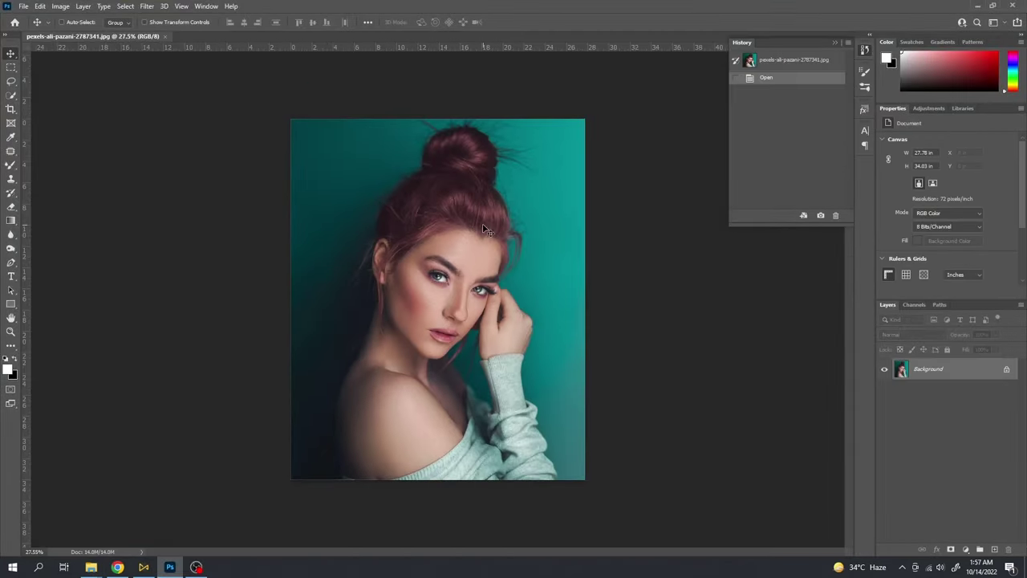
pyautogui.scroll(3, 440, 272)
pyautogui.scroll(-1, 440, 268)
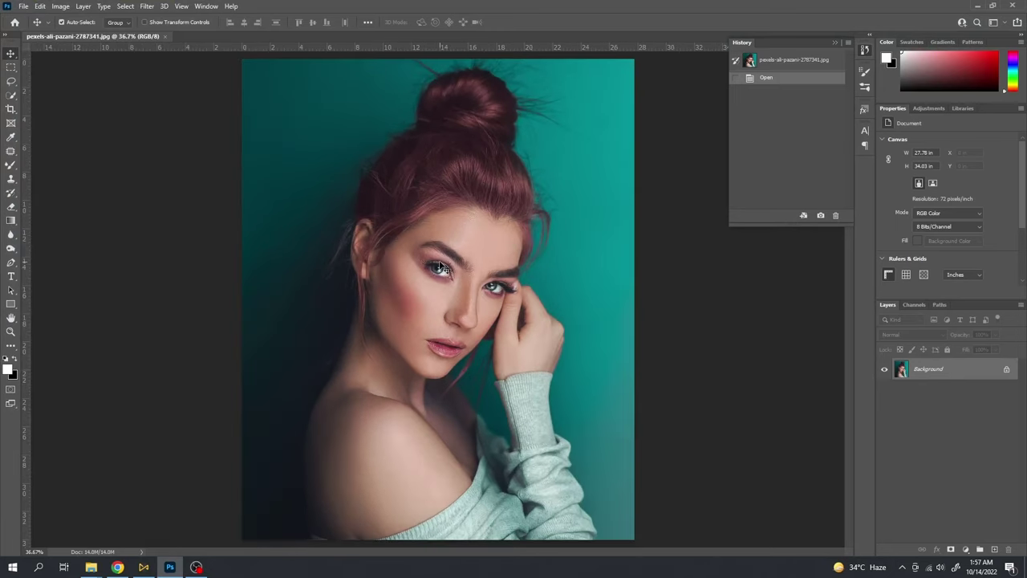
pyautogui.hotkey('ctrl', 'm')
pyautogui.moveTo(631, 172); pyautogui.dragTo(628, 178)
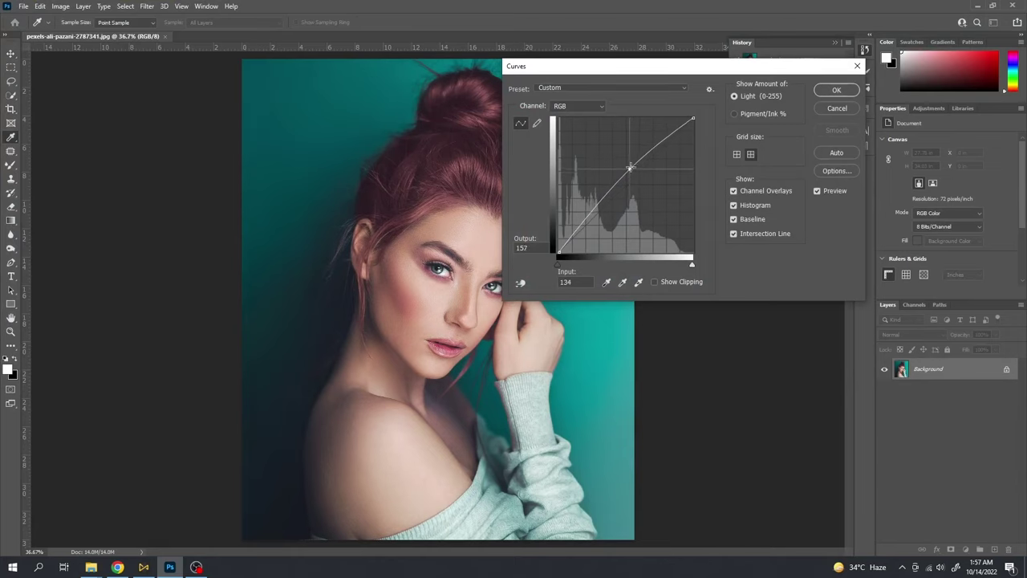
pyautogui.press('Return')
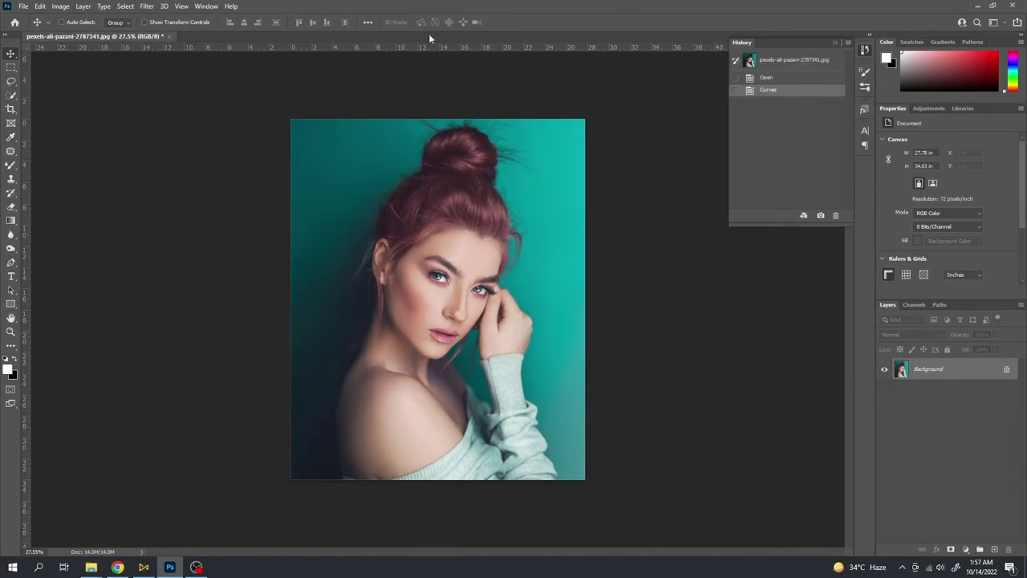
pyautogui.press('w')
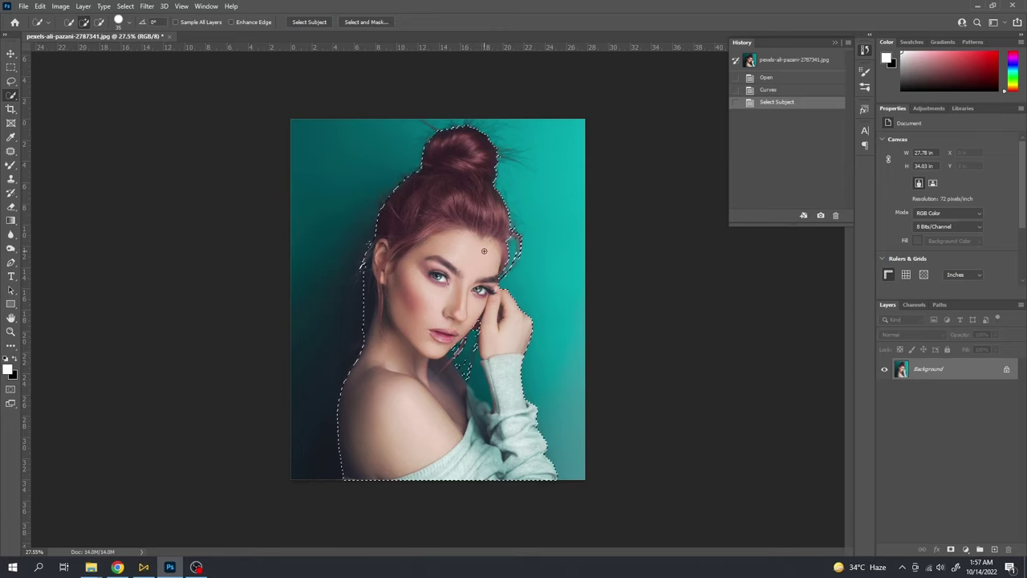
# Step: Zoom to the raised hand and start a pen path from the hand's edge down the sleeve
pyautogui.press('j')
pyautogui.hotkey('ctrl', '+')
pyautogui.hotkey('ctrl', '-')
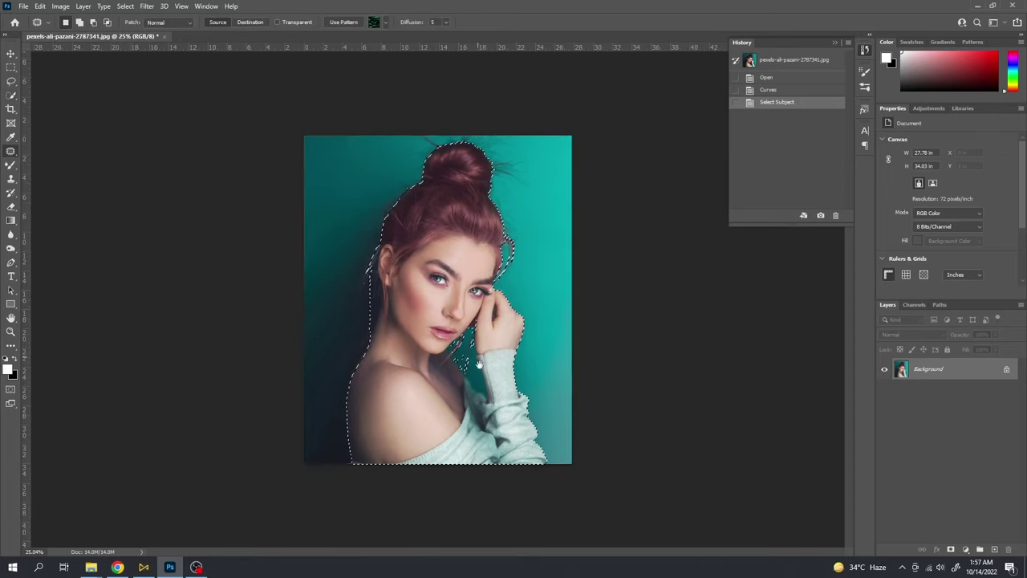
pyautogui.scroll(2, 478, 350)
pyautogui.scroll(2, 481, 337)
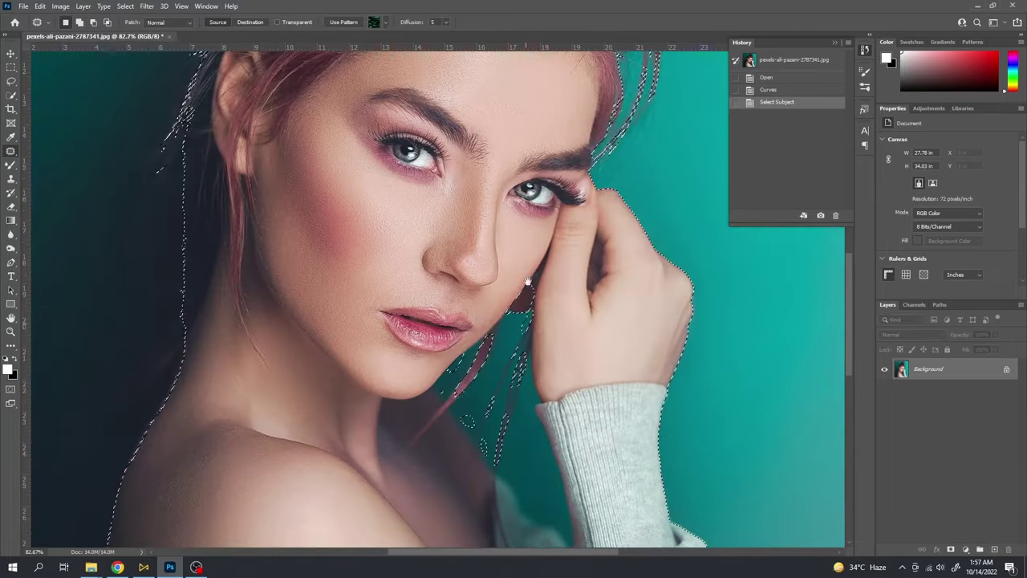
pyautogui.scroll(1, 530, 293)
pyautogui.scroll(1, 533, 291)
pyautogui.press('h')
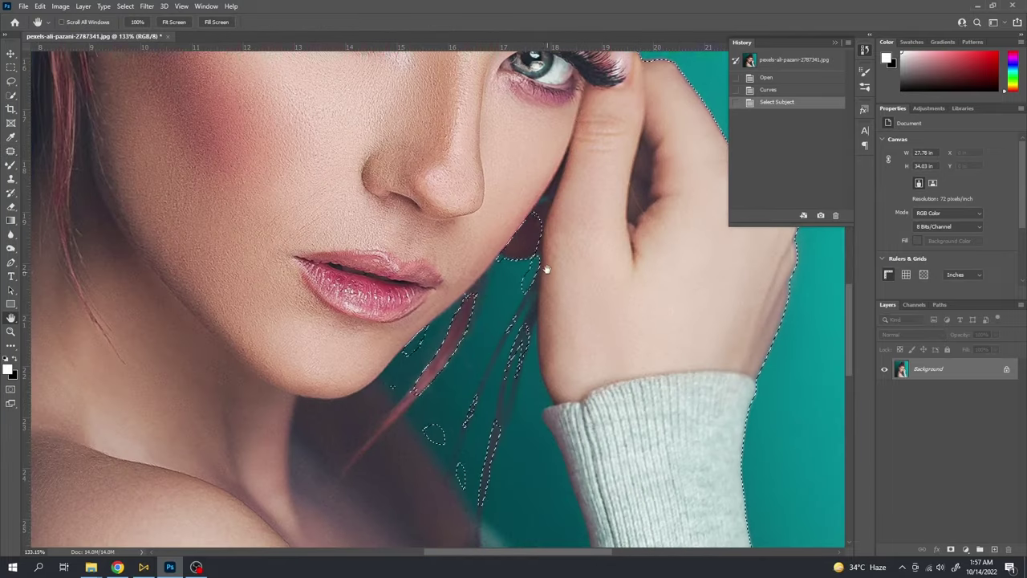
pyautogui.press('p')
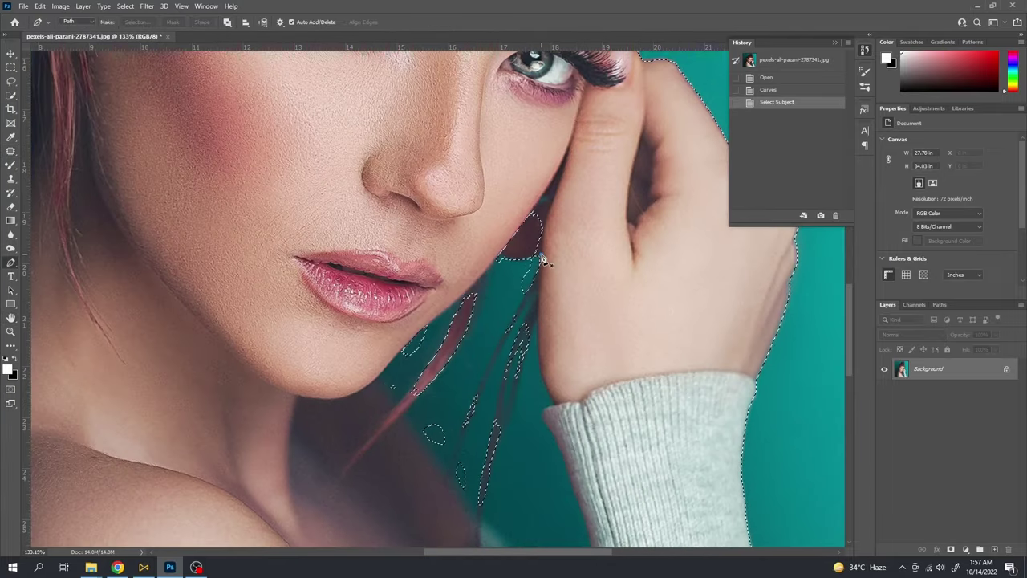
pyautogui.click(540, 255)
pyautogui.click(540, 401)
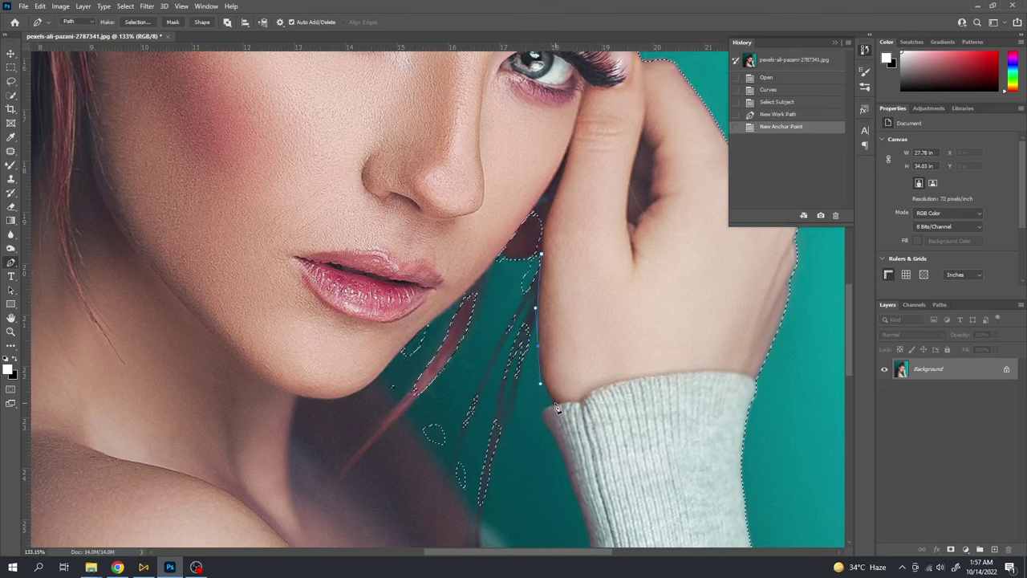
pyautogui.click(554, 402)
pyautogui.click(551, 432)
# Step: Continue the pen path along the sleeve and shoulder up to the chin edge
pyautogui.moveTo(552, 424); pyautogui.dragTo(523, 221)
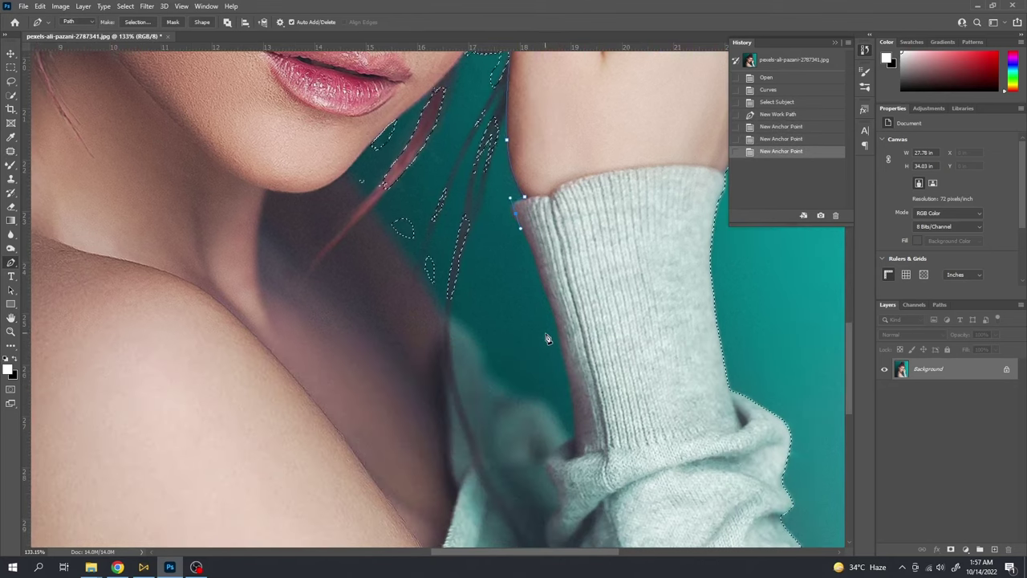
pyautogui.click(576, 435)
pyautogui.click(551, 411)
pyautogui.click(511, 400)
pyautogui.click(485, 373)
pyautogui.click(480, 353)
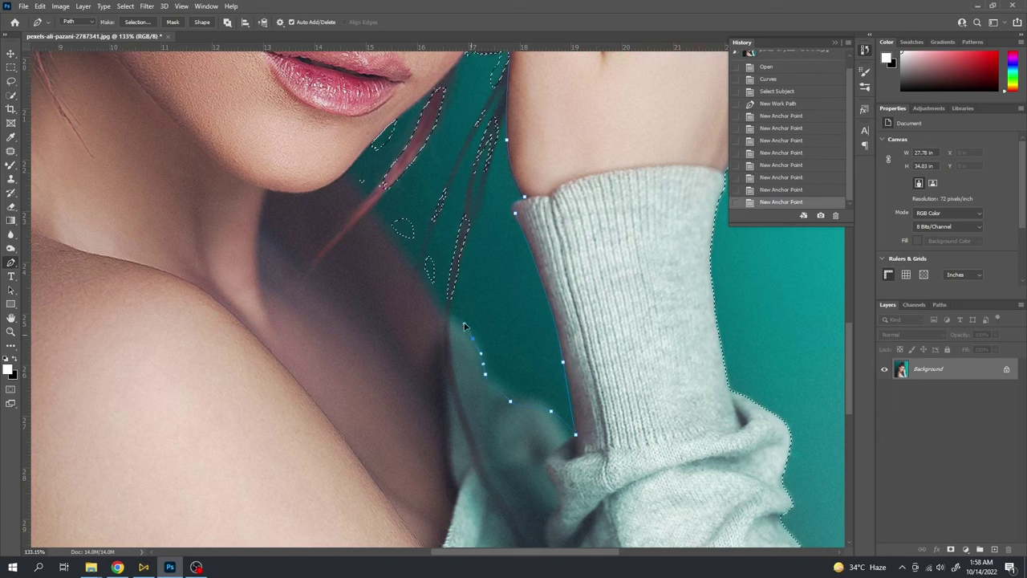
pyautogui.click(436, 310)
pyautogui.click(379, 217)
pyautogui.click(363, 206)
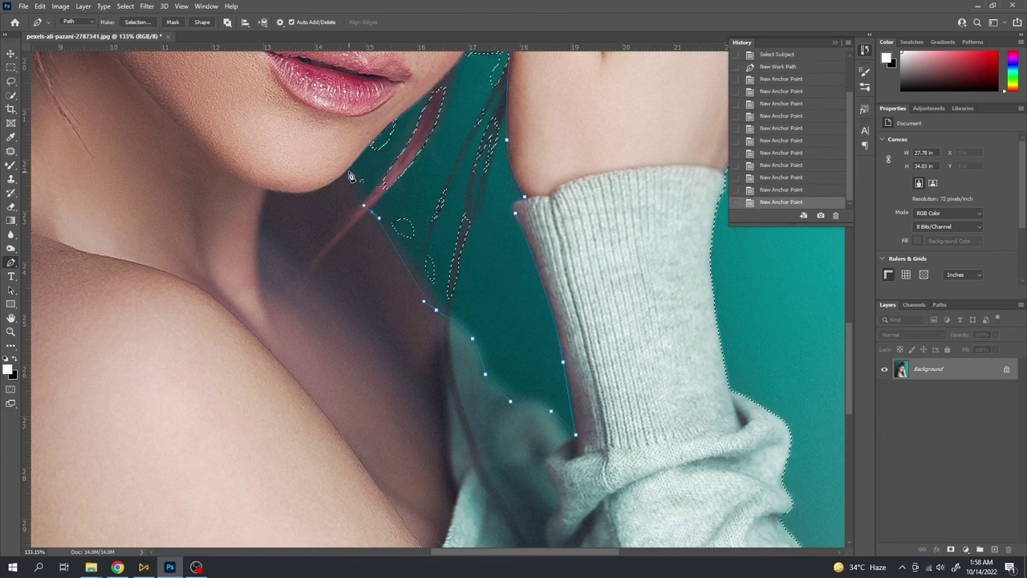
pyautogui.click(351, 175)
# Step: Convert the traced path into a change to the subject selection
pyautogui.scroll(5, 392, 141)
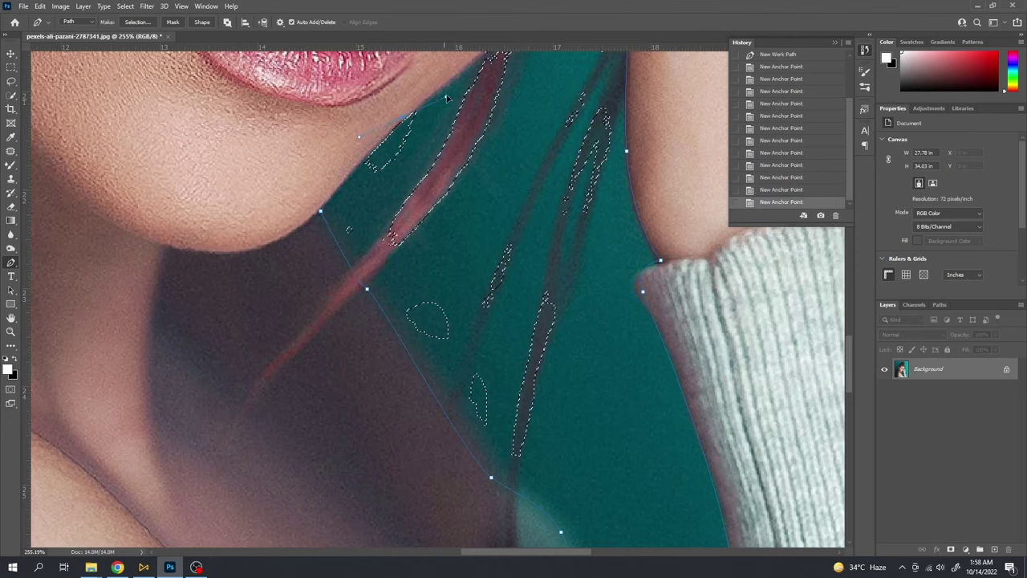
pyautogui.moveTo(454, 67); pyautogui.dragTo(455, 353)
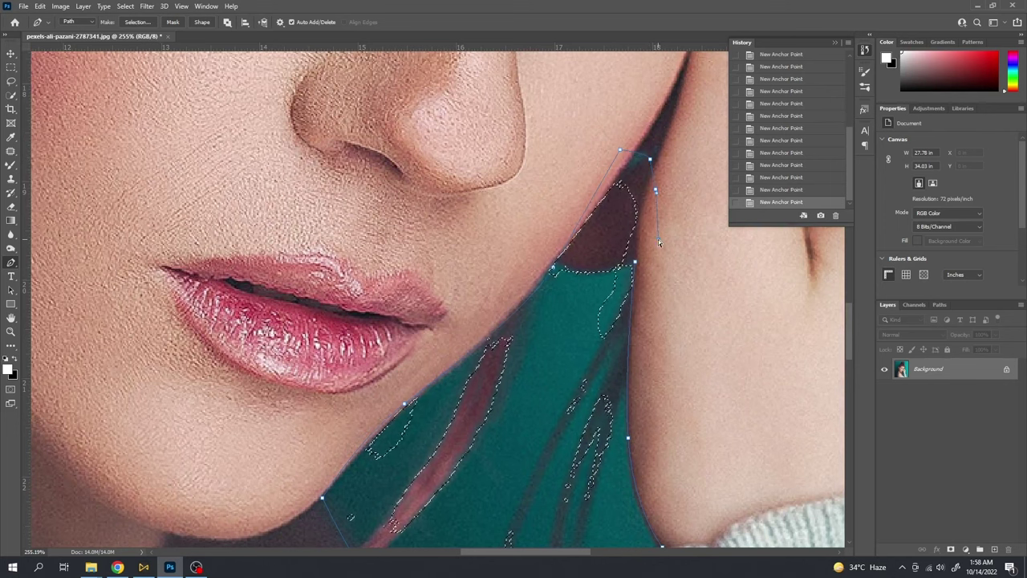
pyautogui.hotkey('ctrl', 'Return')
pyautogui.scroll(-4, 658, 239)
pyautogui.scroll(-4, 634, 234)
pyautogui.scroll(-3, 609, 231)
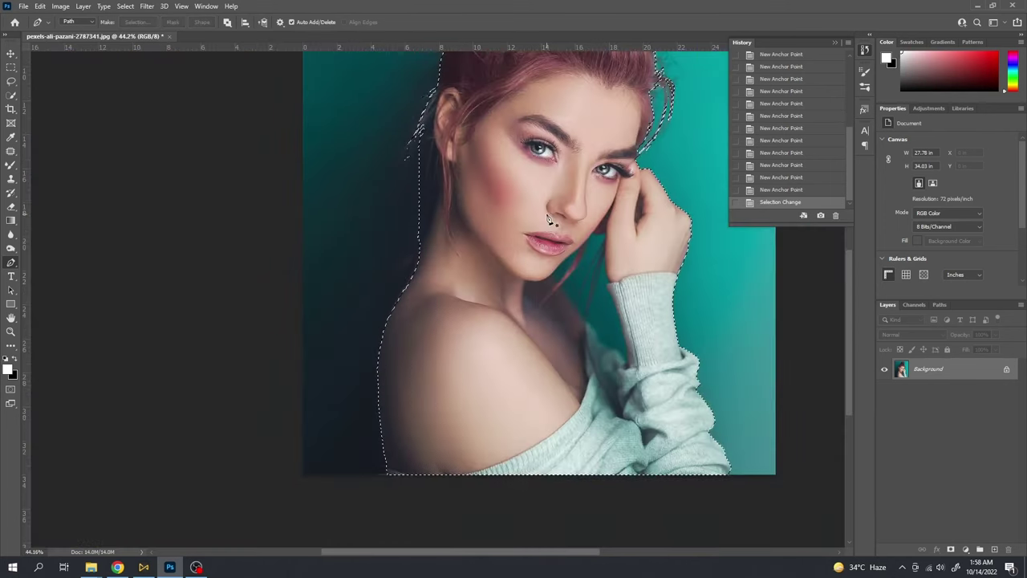
# Step: Undo and redo the path-to-selection change to compare the result
pyautogui.hotkey('ctrl', 'z')
pyautogui.hotkey('ctrl', 'shift', 'z')
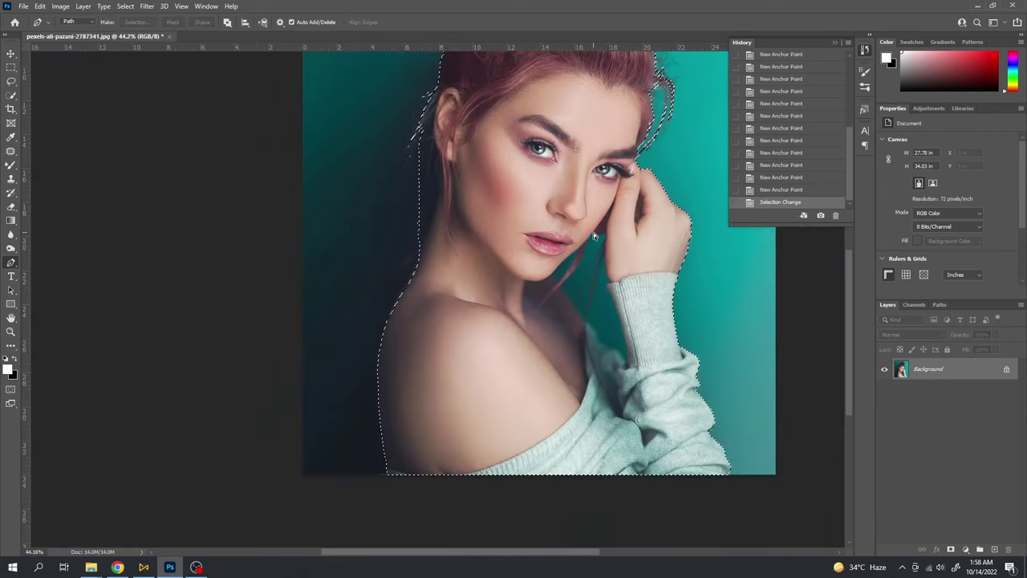
pyautogui.hotkey('ctrl', 'z')
pyautogui.hotkey('ctrl', 'shift', 'z')
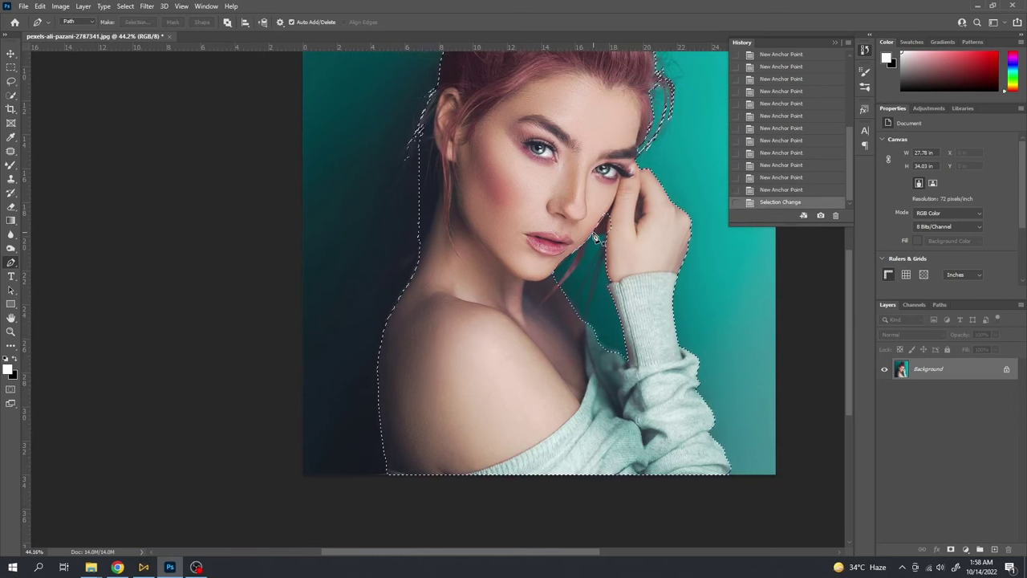
# Step: With the Patch tool, remove the dark sliver between cheek and hand from the selection
pyautogui.press('j')
pyautogui.scroll(5, 618, 234)
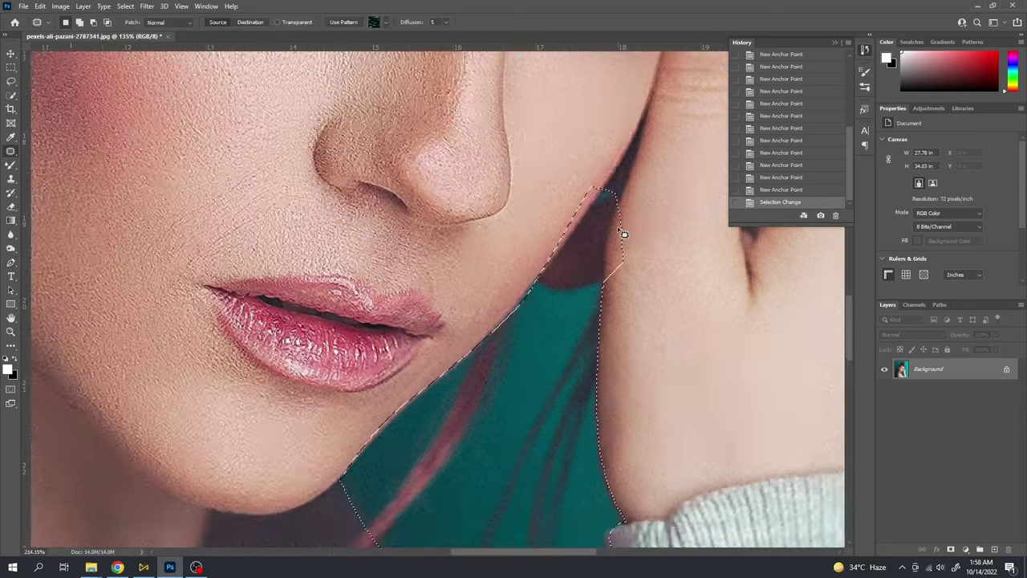
pyautogui.scroll(1, 624, 234)
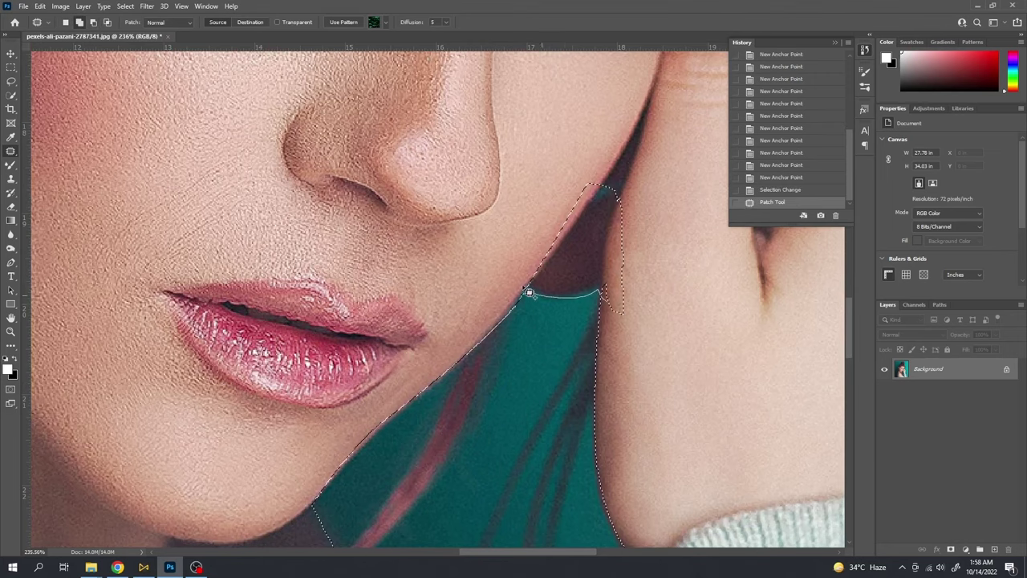
pyautogui.moveTo(646, 159); pyautogui.dragTo(646, 160)
pyautogui.scroll(-3, 486, 217)
pyautogui.scroll(3, 562, 264)
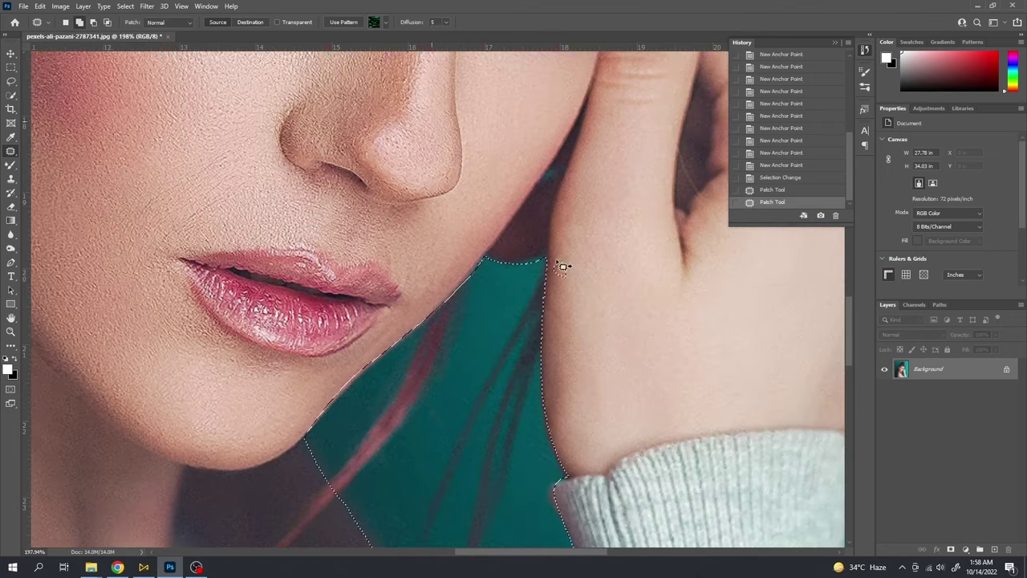
pyautogui.scroll(-2, 562, 217)
pyautogui.scroll(-2, 532, 223)
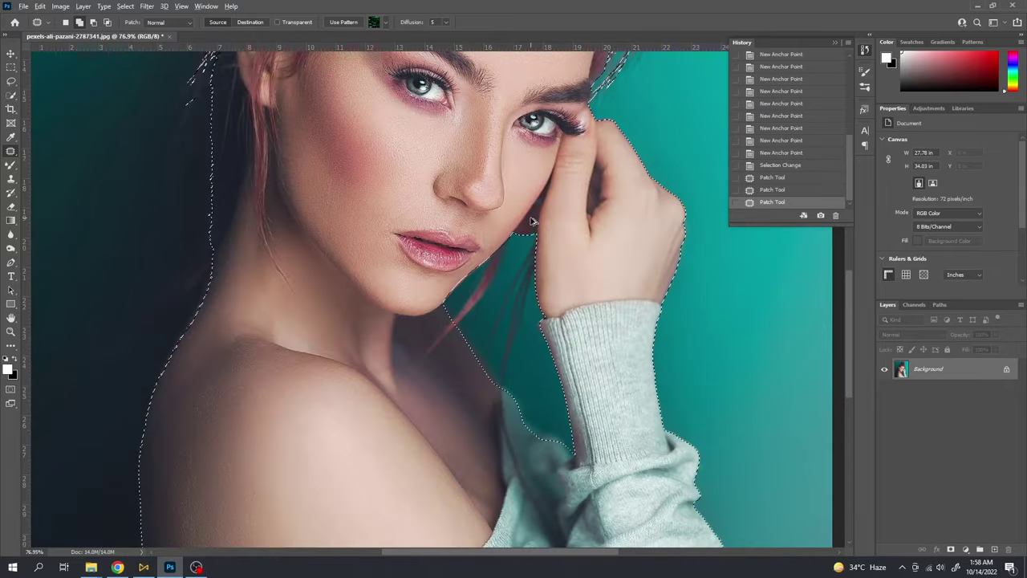
pyautogui.scroll(-1, 513, 200)
pyautogui.scroll(-1, 492, 177)
pyautogui.rightClick(492, 176)
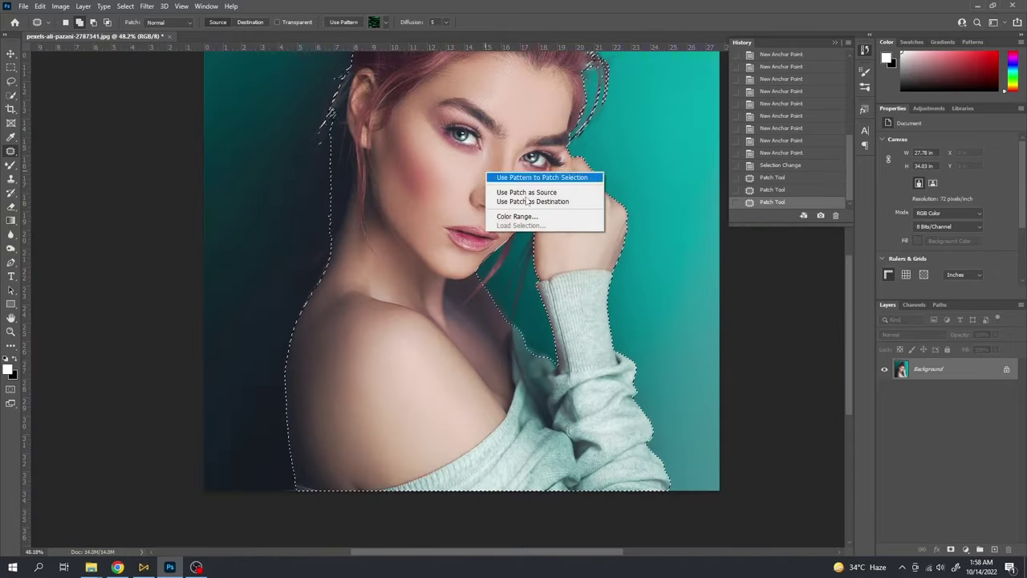
pyautogui.click(456, 202)
pyautogui.scroll(3, 455, 240)
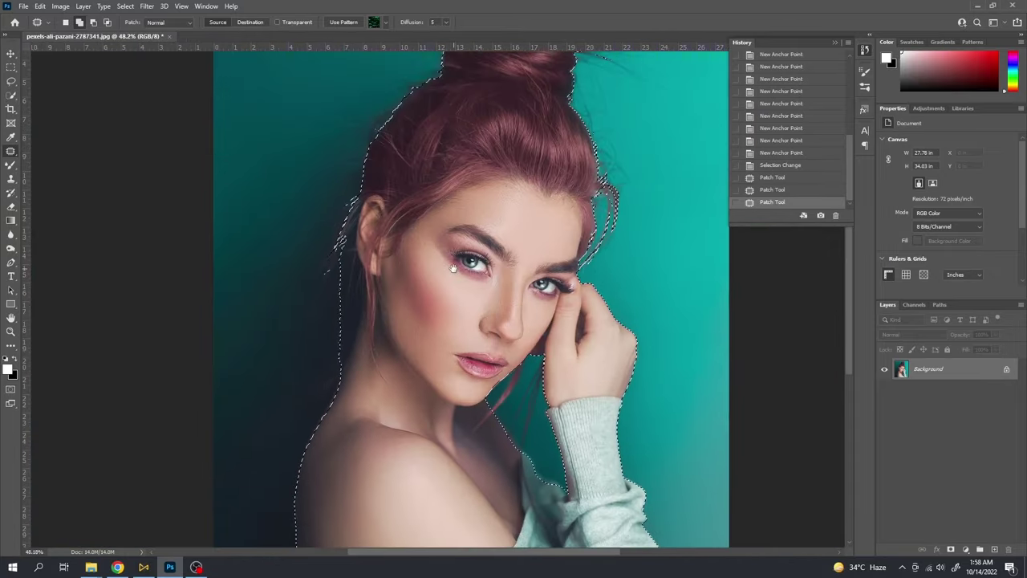
# Step: Check the path options and search panel, then deselect and restore the woman's selection
pyautogui.press('p')
pyautogui.rightClick(478, 259)
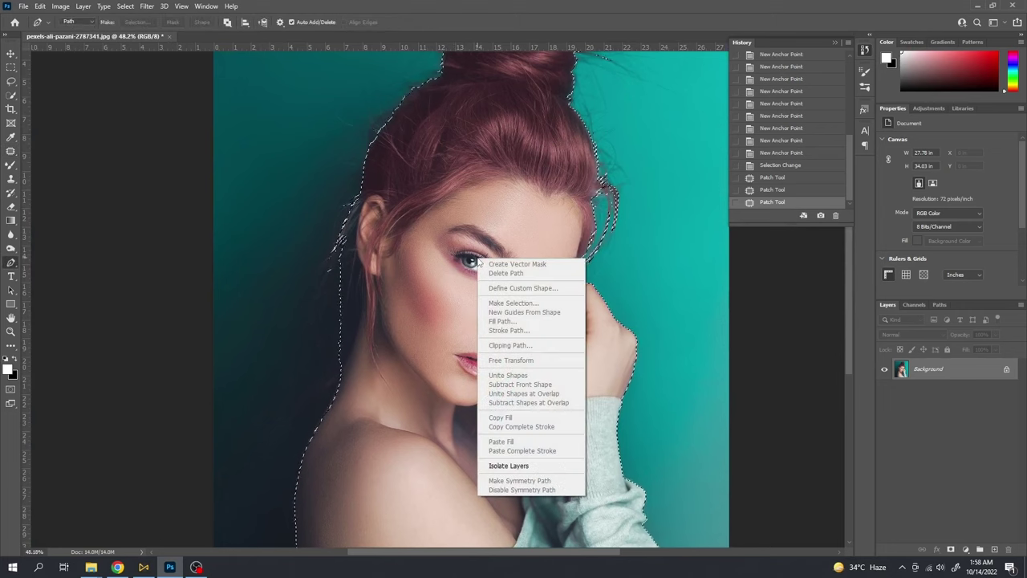
pyautogui.press('Escape')
pyautogui.press('v')
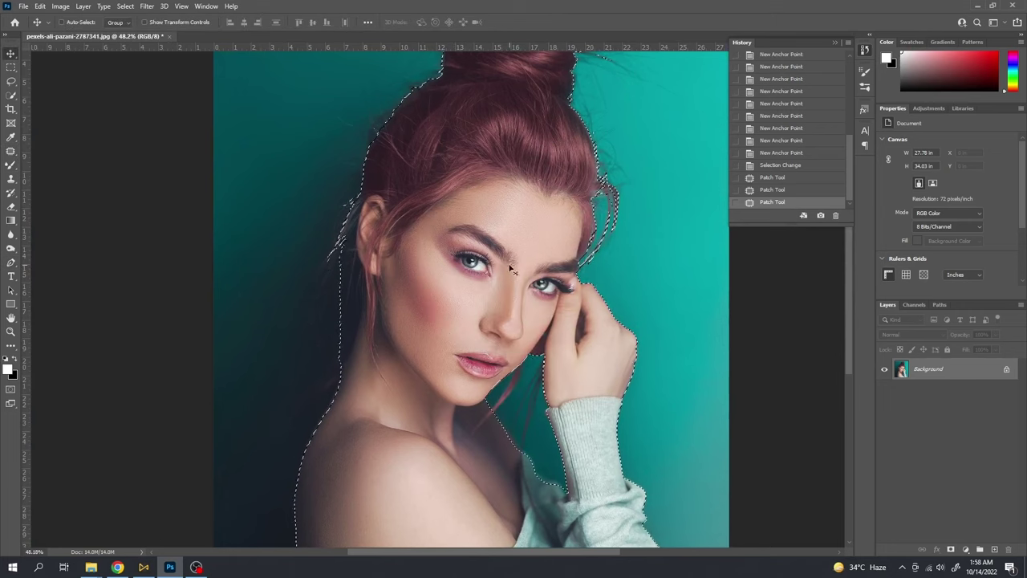
pyautogui.scroll(-1, 513, 261)
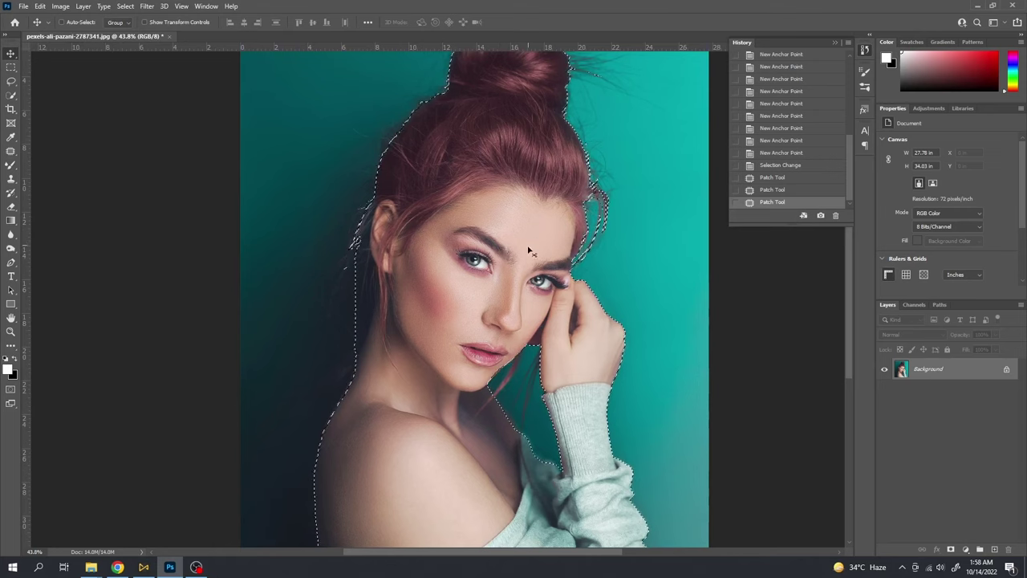
pyautogui.scroll(-1, 524, 248)
pyautogui.hotkey('ctrl', 'f')
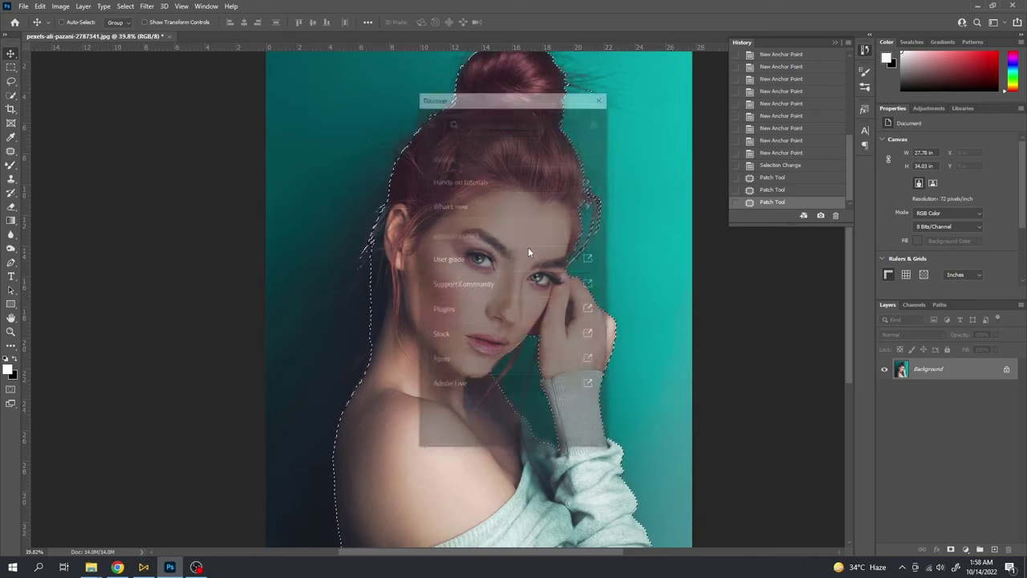
pyautogui.press('Escape')
pyautogui.hotkey('ctrl', 'd')
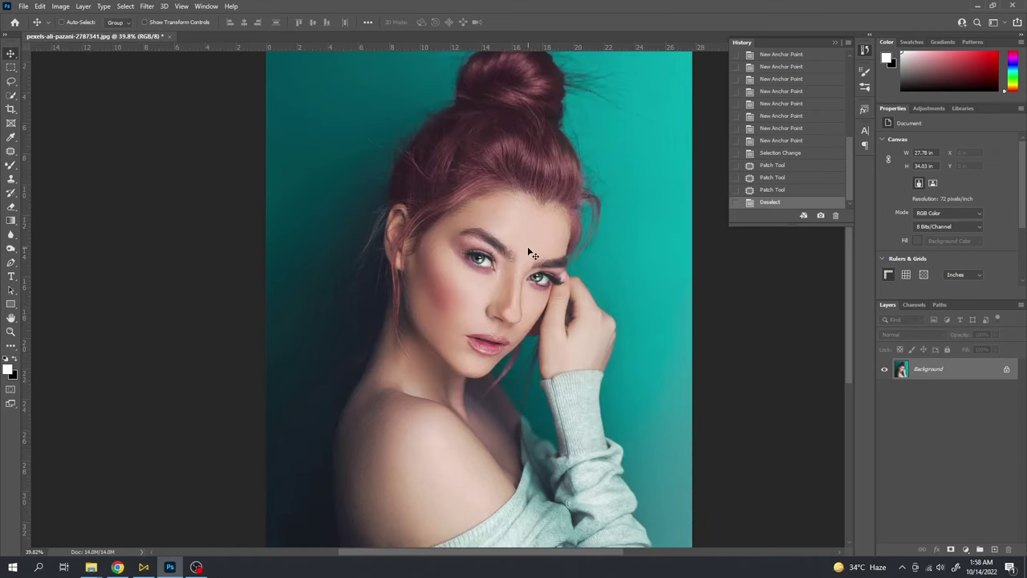
pyautogui.hotkey('ctrl', 'z')
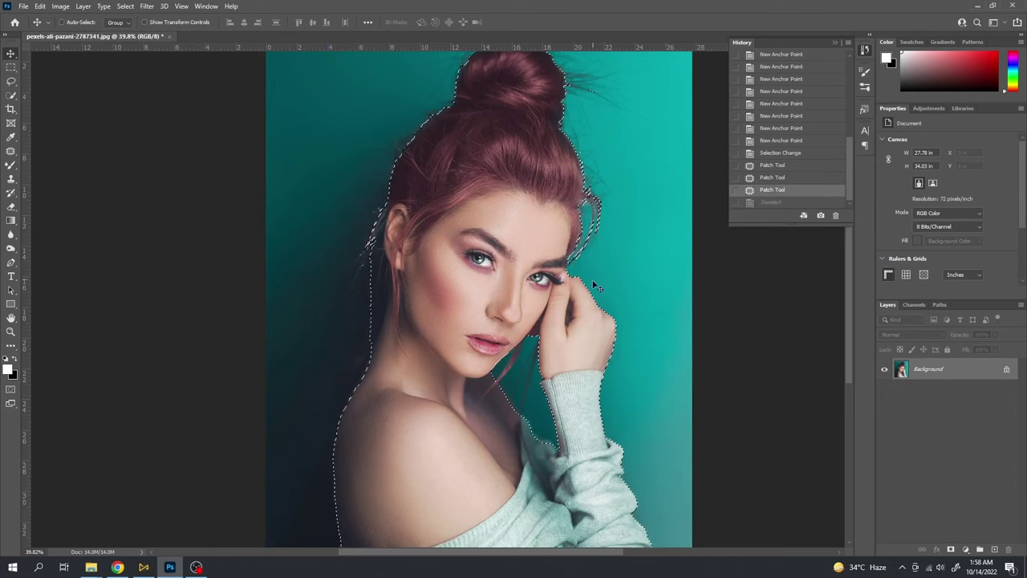
# Step: Bring up the Patch tool options again and zoom out to view the whole portrait
pyautogui.press('j')
pyautogui.rightClick(522, 242)
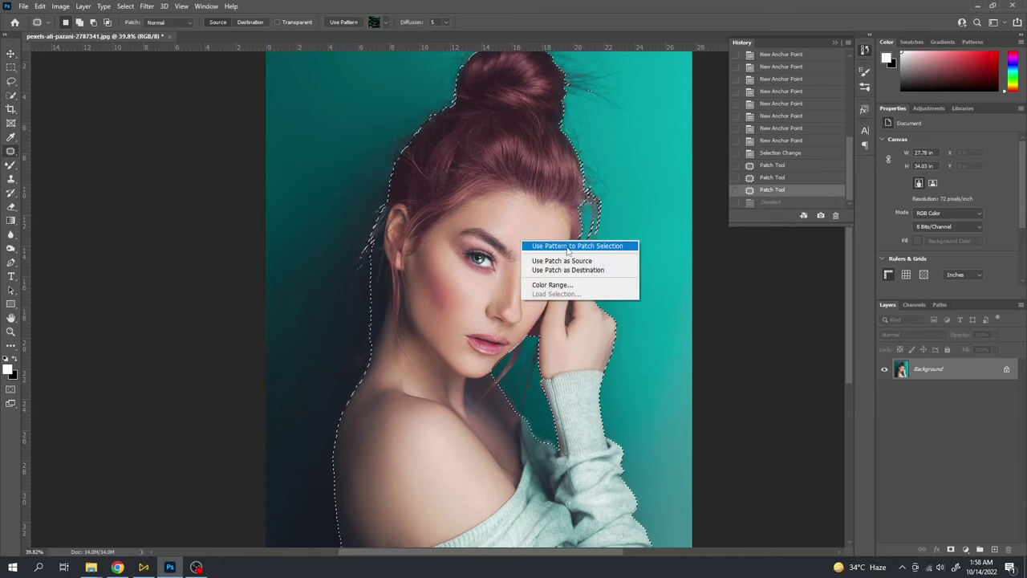
pyautogui.press('Escape')
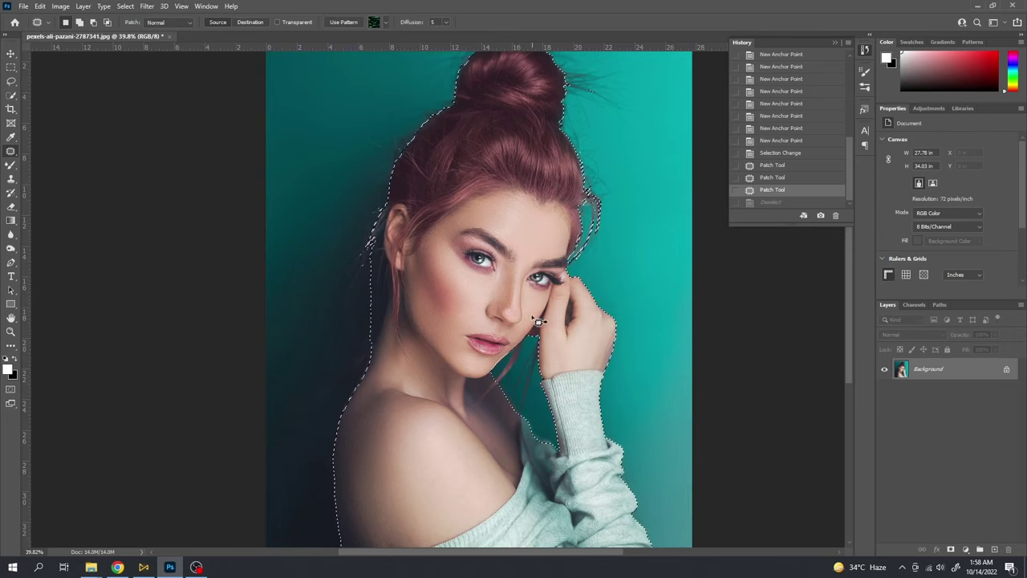
pyautogui.scroll(-3, 540, 313)
# Step: Convert the Background into editable Layer 0, undoing an accidental deletion of the woman
pyautogui.doubleClick(958, 369)
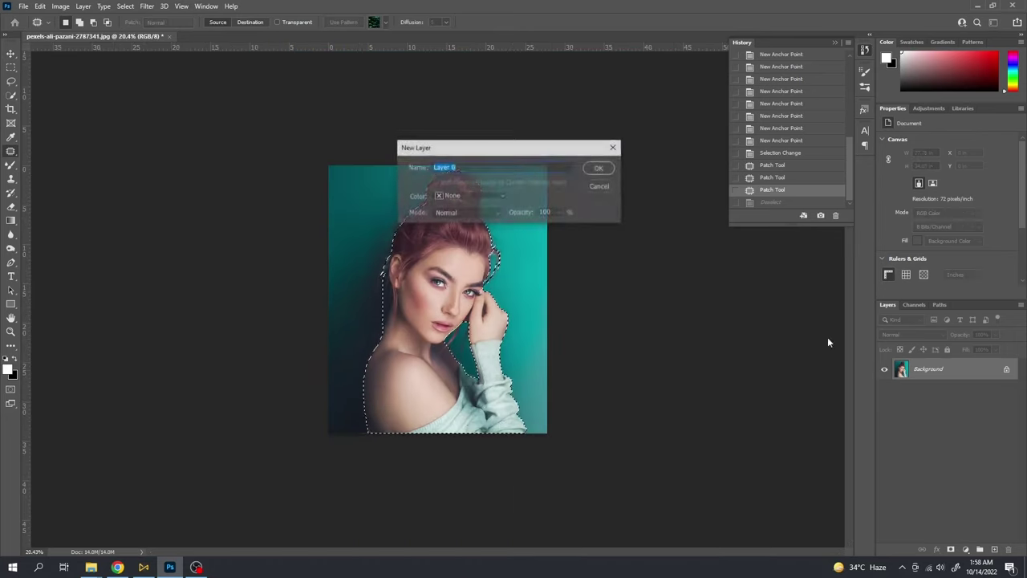
pyautogui.press('Return')
pyautogui.press('Delete')
pyautogui.hotkey('ctrl', 'z')
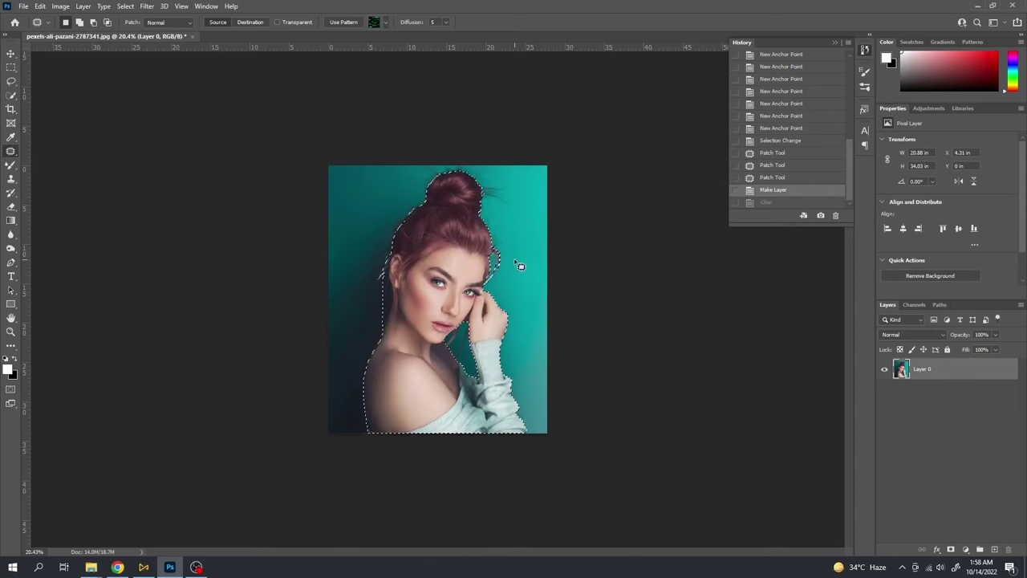
# Step: Invert the selection, delete the teal background to transparency, and deselect
pyautogui.hotkey('ctrl', 'shift', 'i')
pyautogui.scroll(2, 418, 209)
pyautogui.press('Delete')
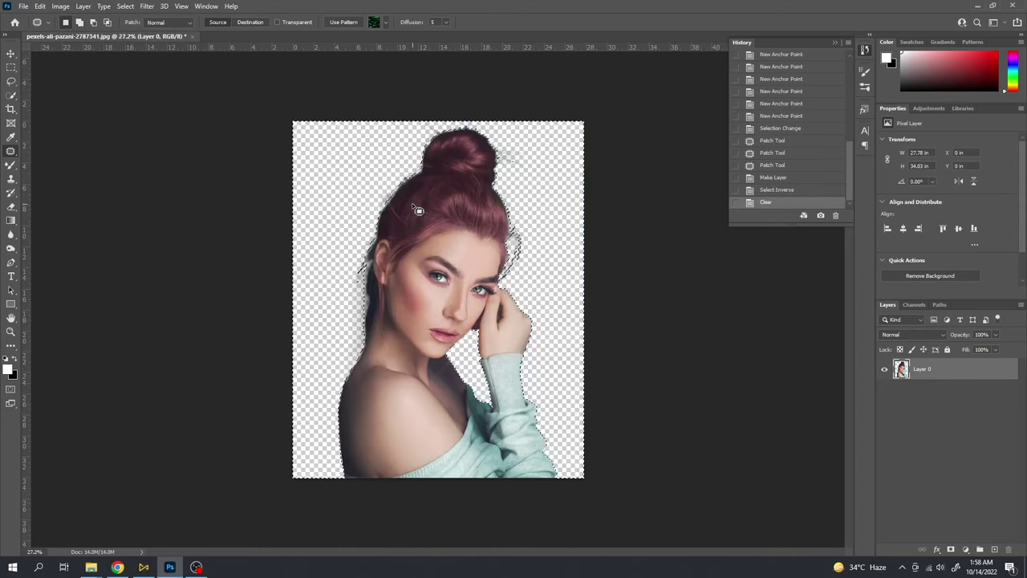
pyautogui.hotkey('ctrl', 'd')
pyautogui.scroll(5, 418, 210)
pyautogui.scroll(-5, 437, 199)
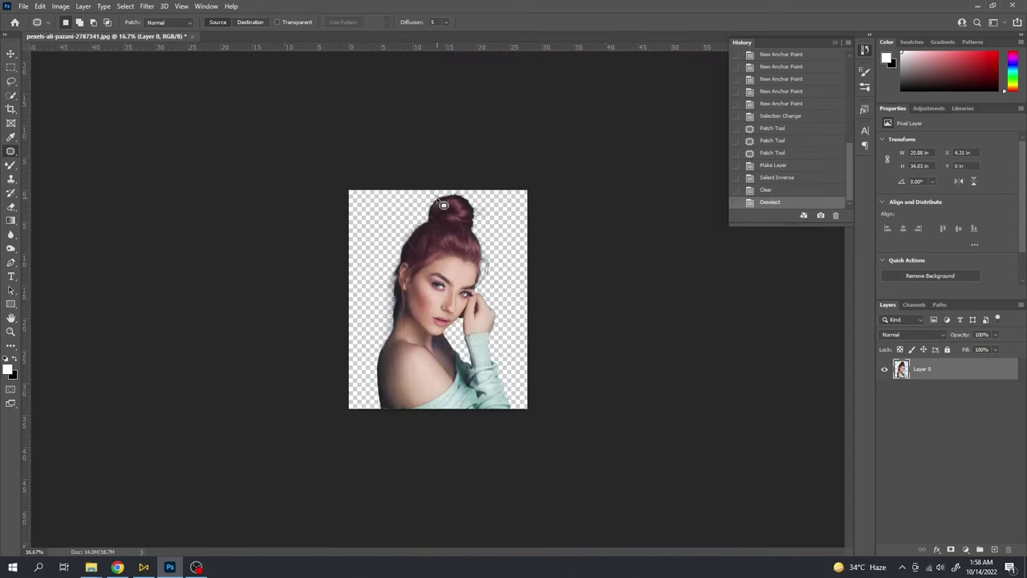
pyautogui.scroll(1, 417, 225)
pyautogui.scroll(-1, 414, 237)
pyautogui.scroll(1, 411, 241)
pyautogui.press('f')
pyautogui.press('f')
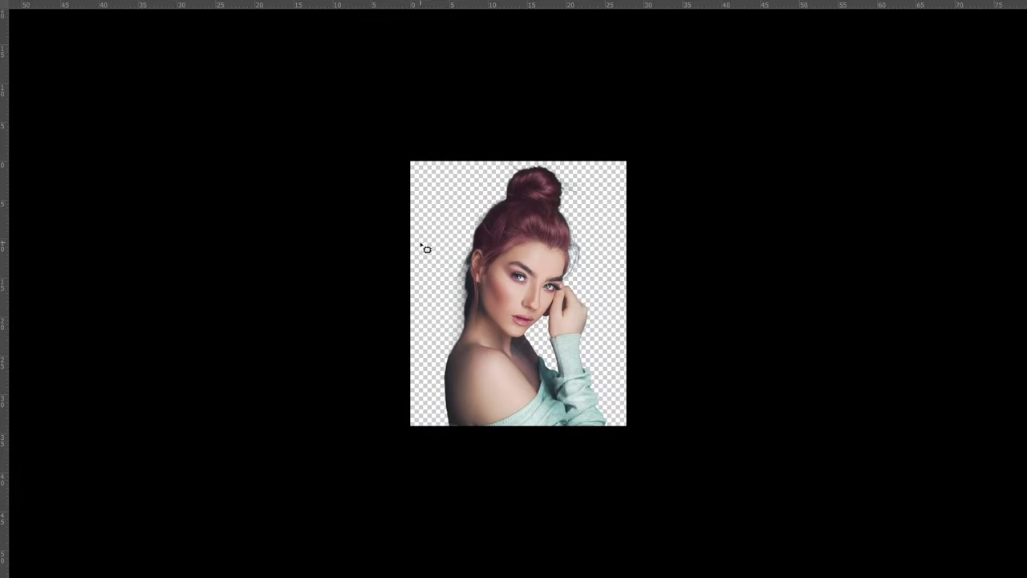
pyautogui.press('f')
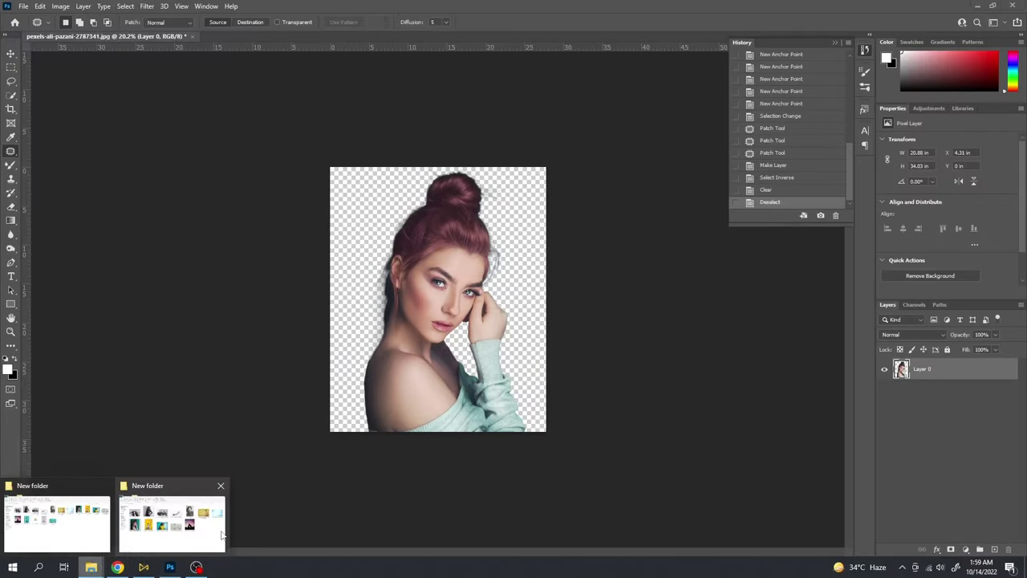
pyautogui.moveTo(90, 567)
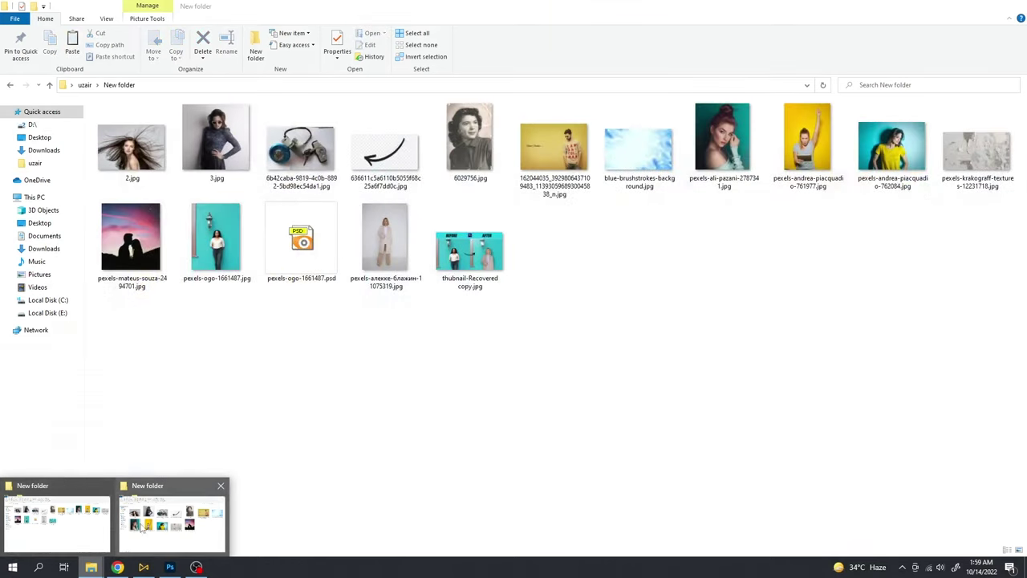
# Step: Drag pexels-krakograff-textures-12231718.jpg from File Explorer into Photoshop to open it
pyautogui.click(184, 525)
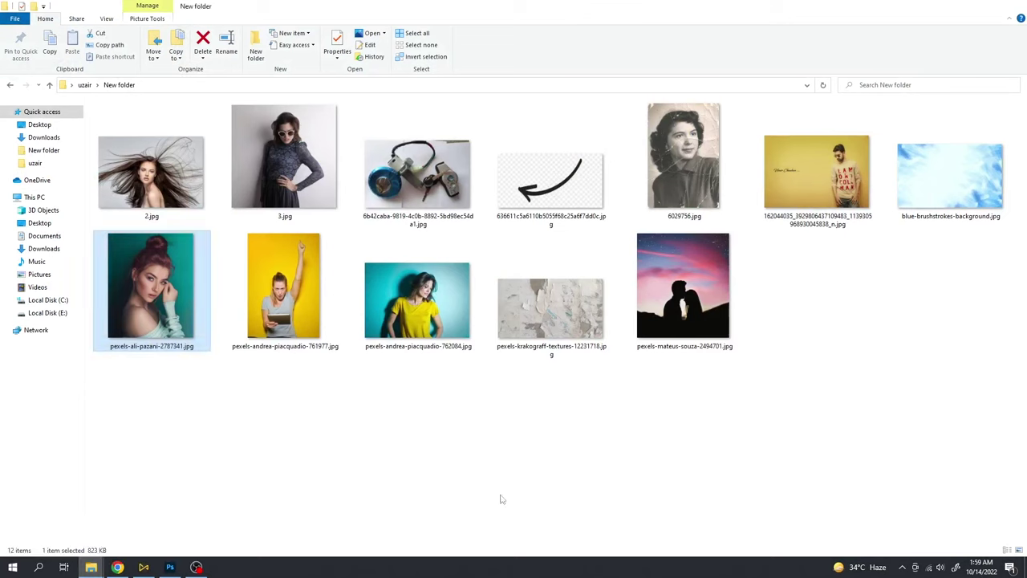
pyautogui.moveTo(562, 337)
pyautogui.mouseDown()
pyautogui.moveTo(246, 429)
pyautogui.moveTo(542, 82)
pyautogui.mouseUp()
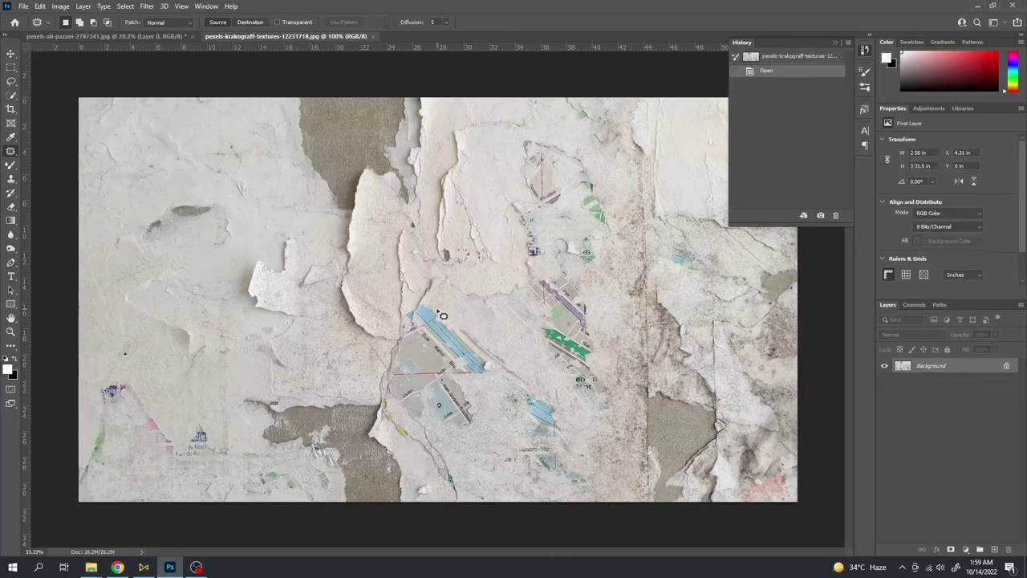
# Step: Paste the texture into the portrait document as Layer 1, placed below Layer 0
pyautogui.hotkey('ctrl', 'a')
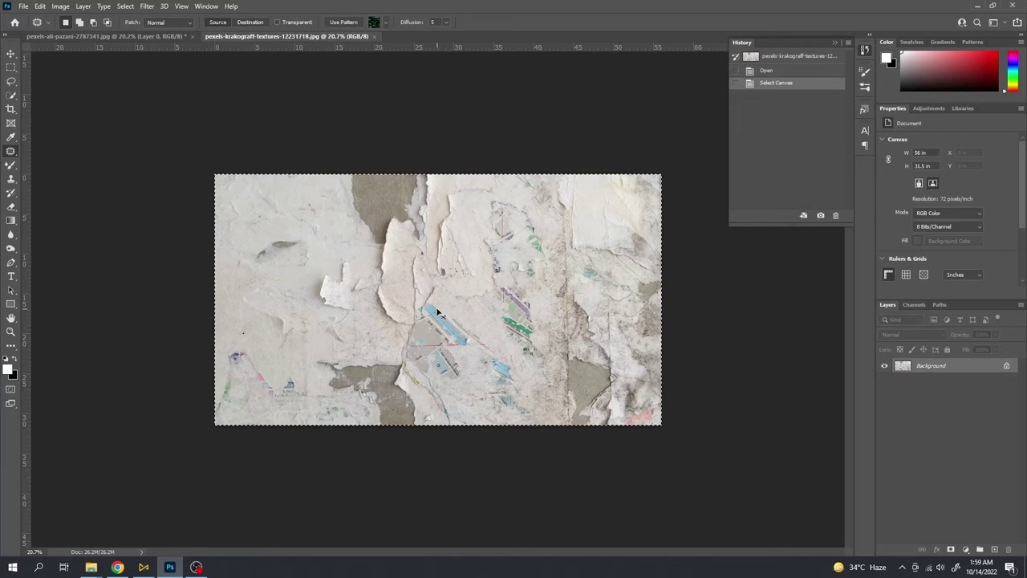
pyautogui.hotkey('ctrl', 'd')
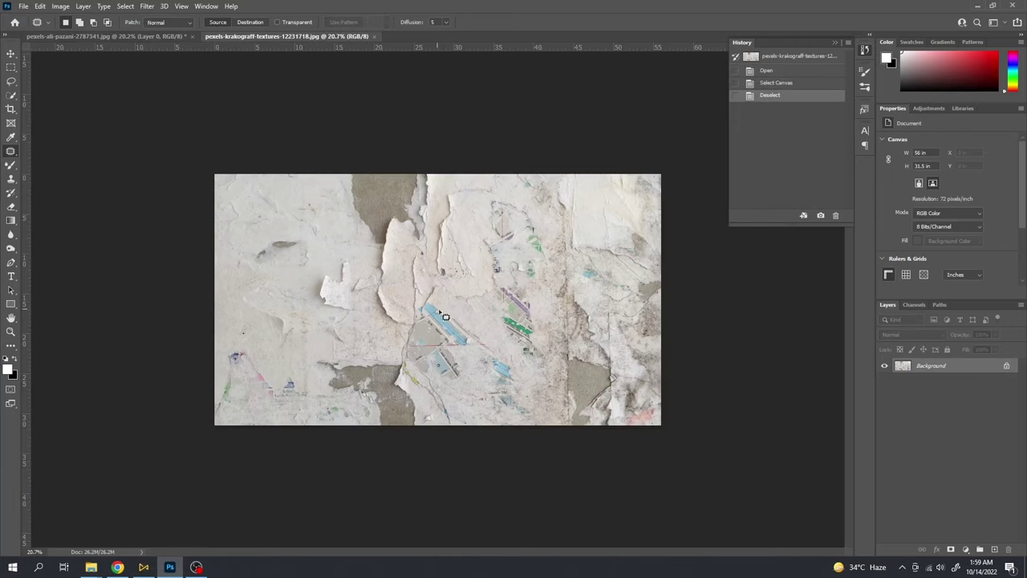
pyautogui.hotkey('ctrl', 'Tab')
pyautogui.hotkey('ctrl', 'v')
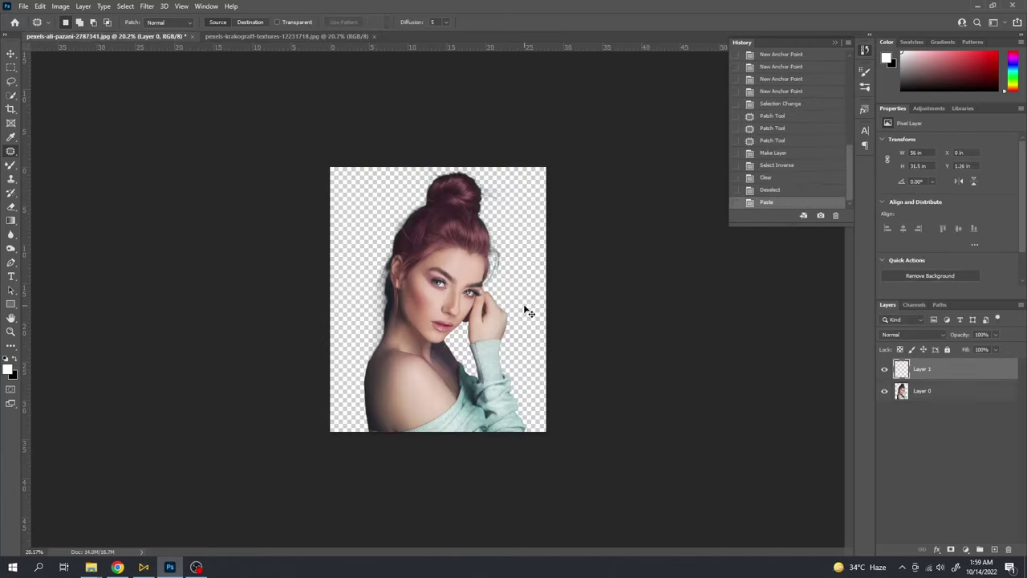
pyautogui.moveTo(921, 368); pyautogui.dragTo(921, 416)
# Step: Scale and shift the texture so it fills the canvas behind the woman
pyautogui.hotkey('ctrl', 't')
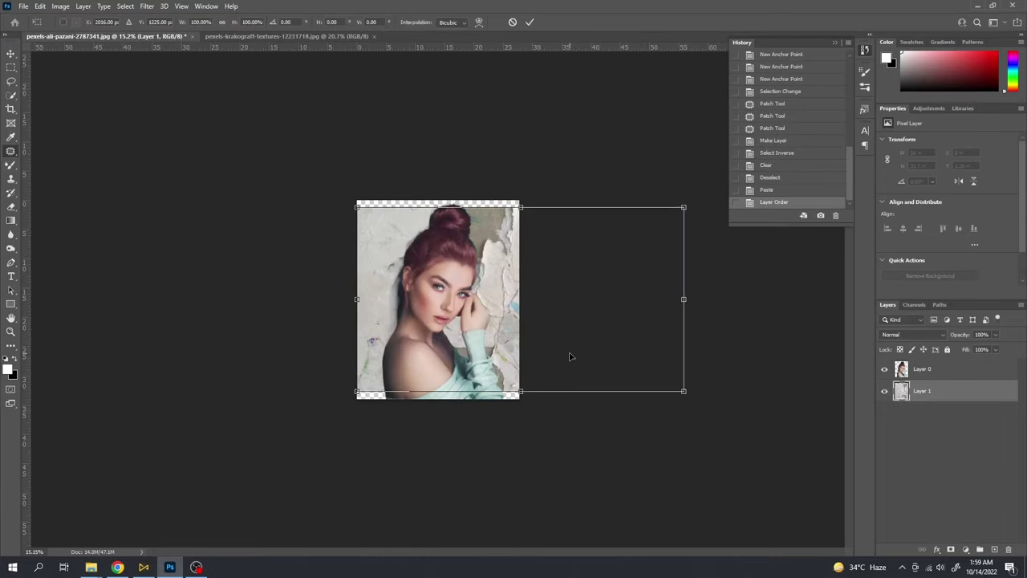
pyautogui.moveTo(683, 390); pyautogui.dragTo(704, 401)
pyautogui.moveTo(521, 292); pyautogui.dragTo(533, 307)
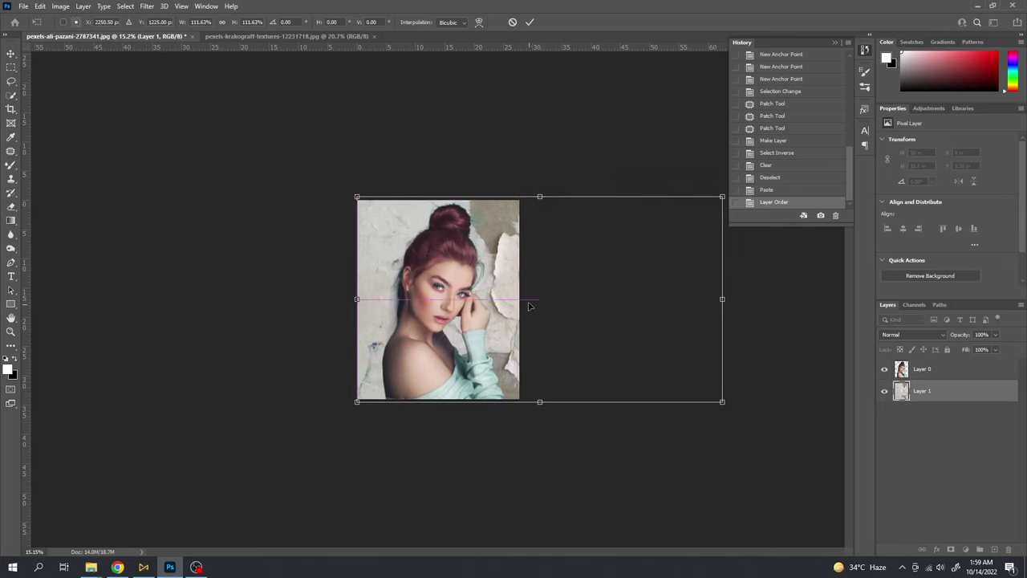
pyautogui.hotkey('ctrl', '-')
pyautogui.press('Return')
pyautogui.hotkey('ctrl', '+')
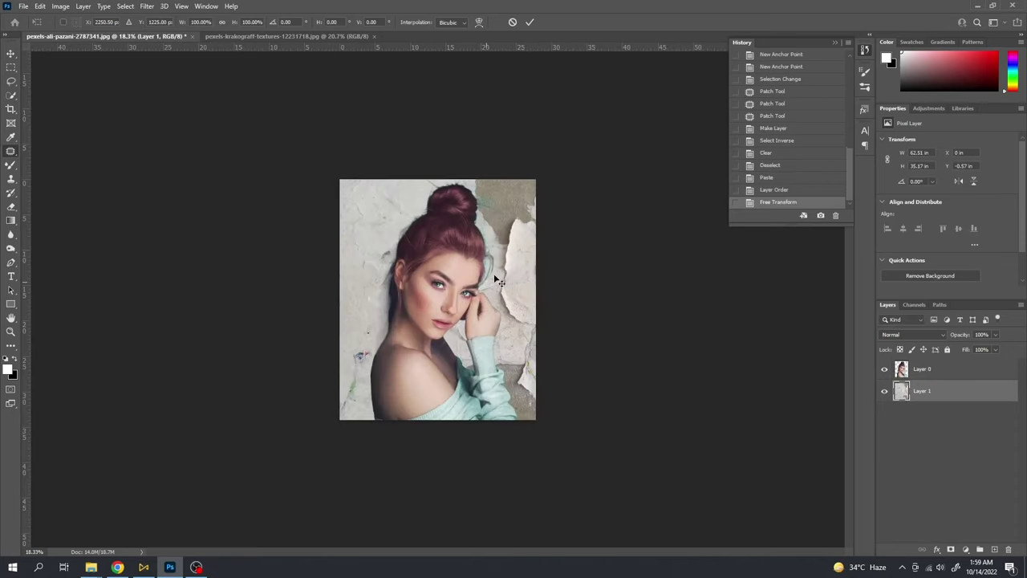
pyautogui.hotkey('ctrl', 't')
# Step: Commit the texture transform and darken its midtones with Curves
pyautogui.press('Return')
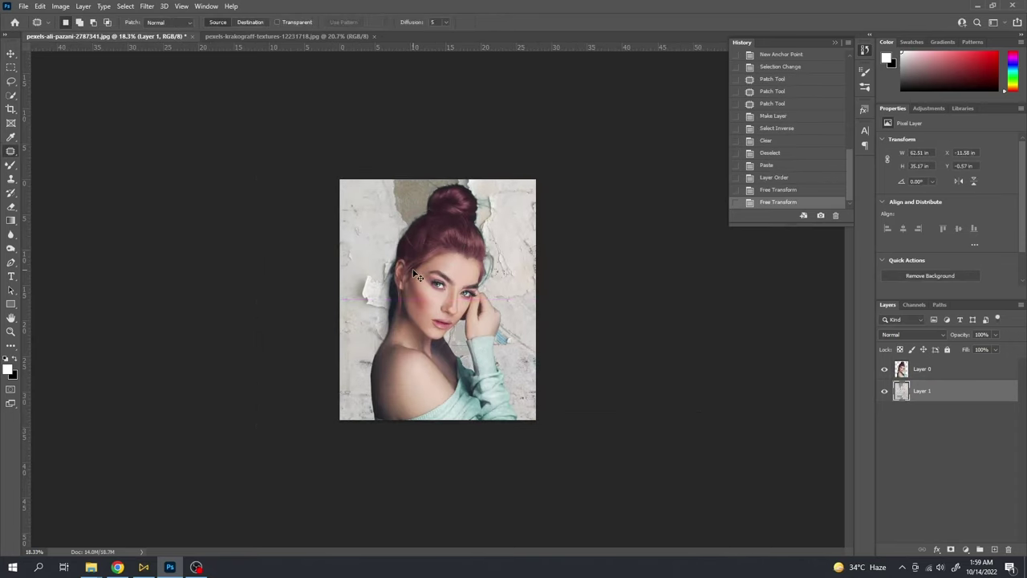
pyautogui.hotkey('ctrl', 'm')
pyautogui.moveTo(626, 194); pyautogui.dragTo(634, 218)
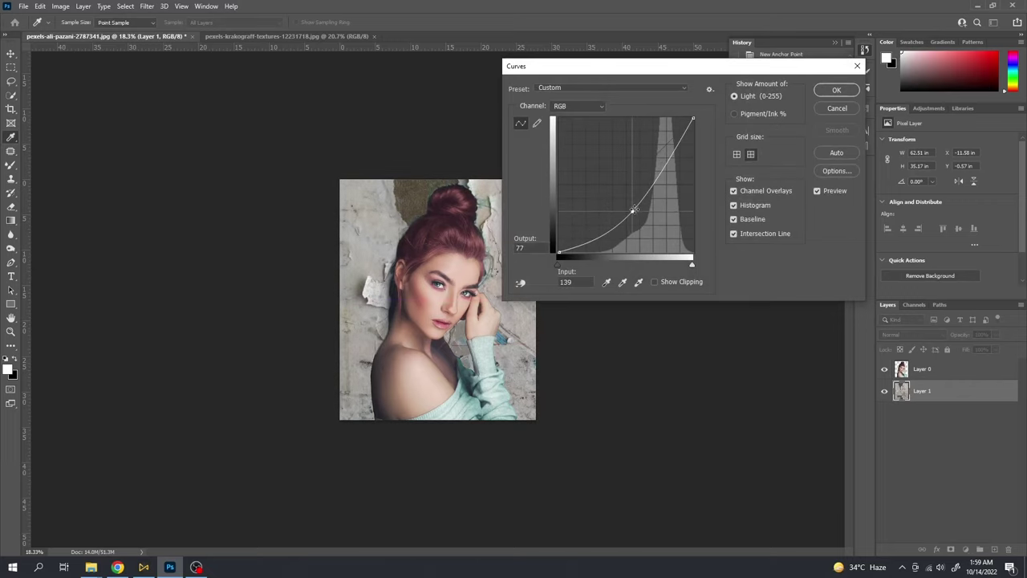
pyautogui.press('Return')
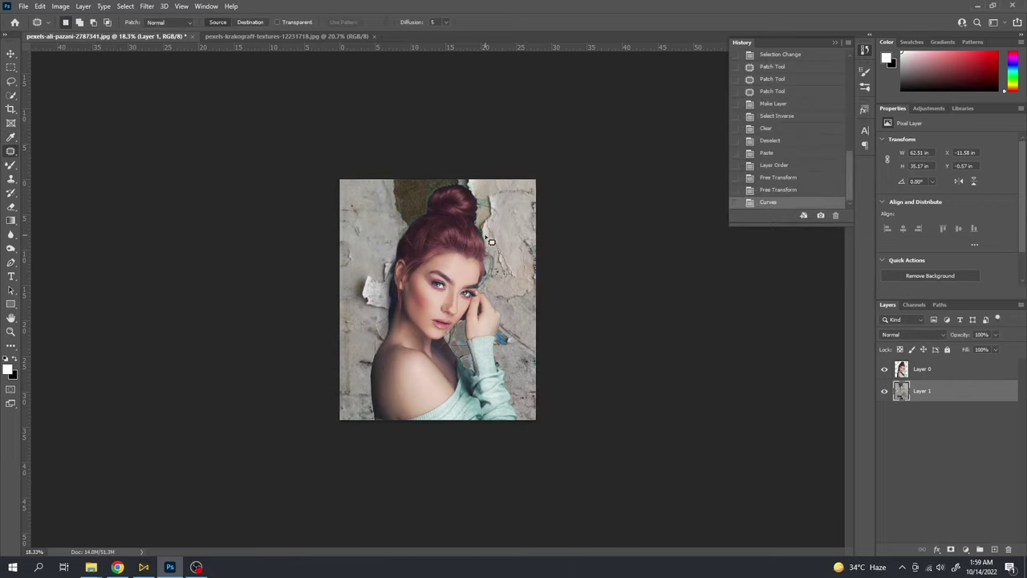
# Step: Crop the canvas to the portrait's edges, with another Curves tweak along the way
pyautogui.press('c')
pyautogui.press('Return')
pyautogui.hotkey('ctrl', '0')
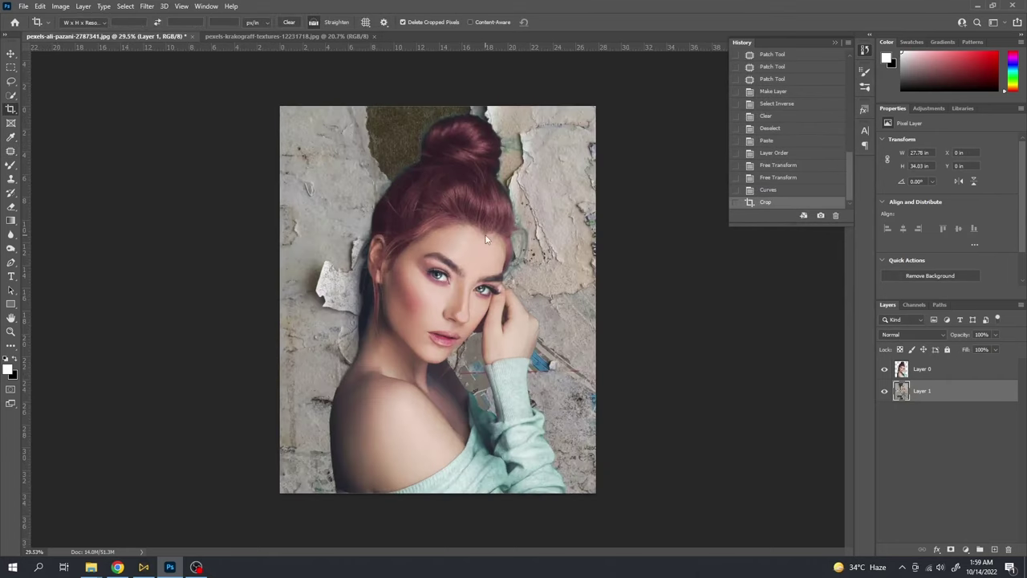
pyautogui.hotkey('ctrl', 'm')
pyautogui.press('Return')
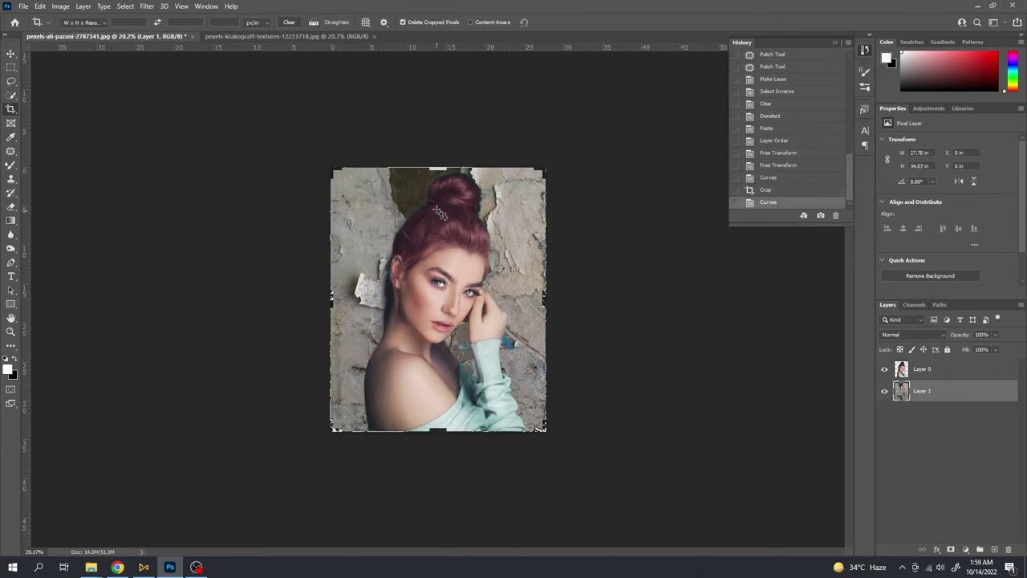
pyautogui.press('Return')
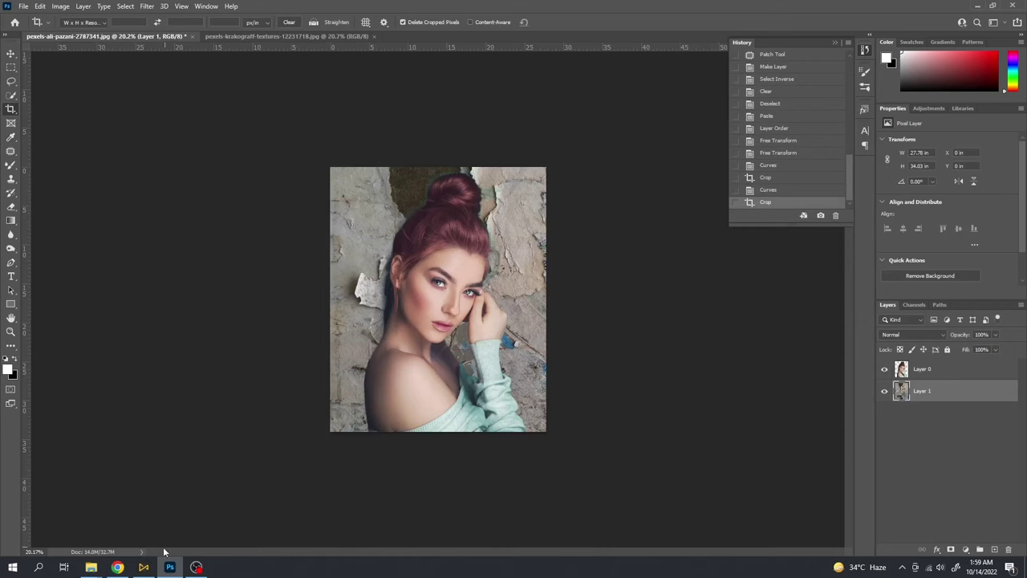
pyautogui.moveTo(91, 567)
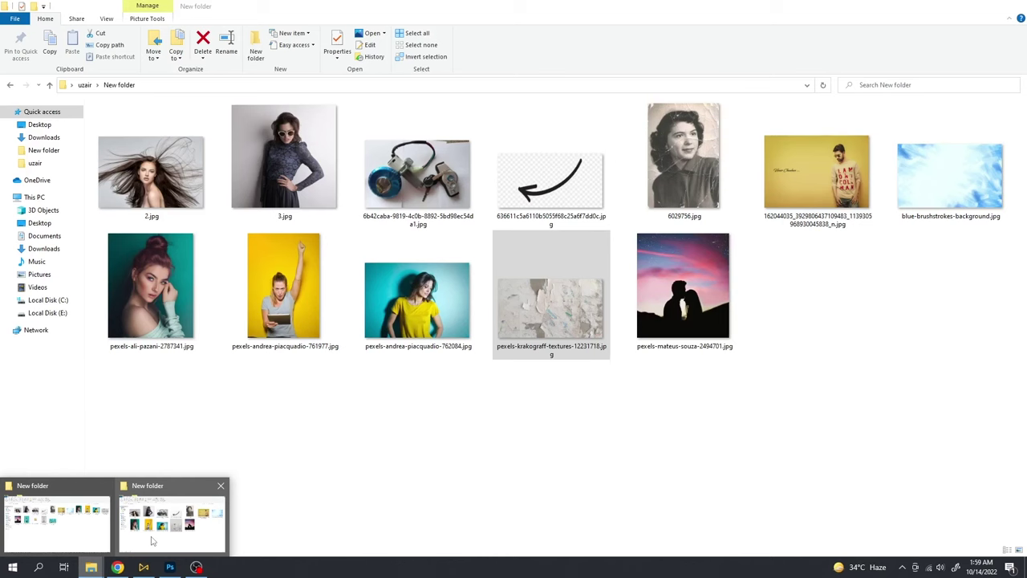
# Step: Rename the original portrait file to 1.jpg in File Explorer
pyautogui.click(152, 542)
pyautogui.click(151, 289)
pyautogui.press('F2')
pyautogui.write('1')
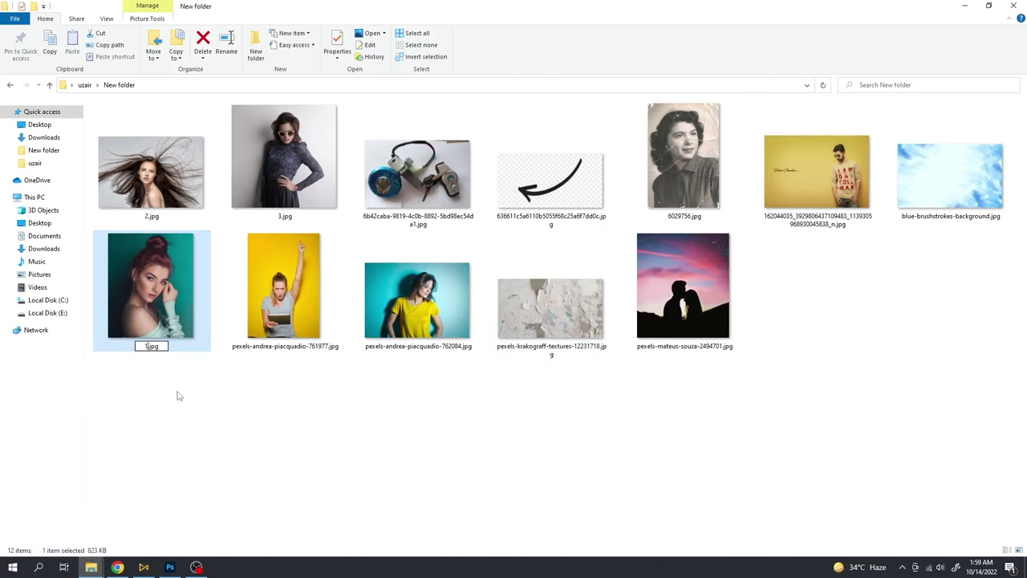
pyautogui.press('Return')
# Step: Open blue-brushstrokes-background.jpg and 1.jpg in Photoshop
pyautogui.moveTo(165, 305); pyautogui.dragTo(391, 318)
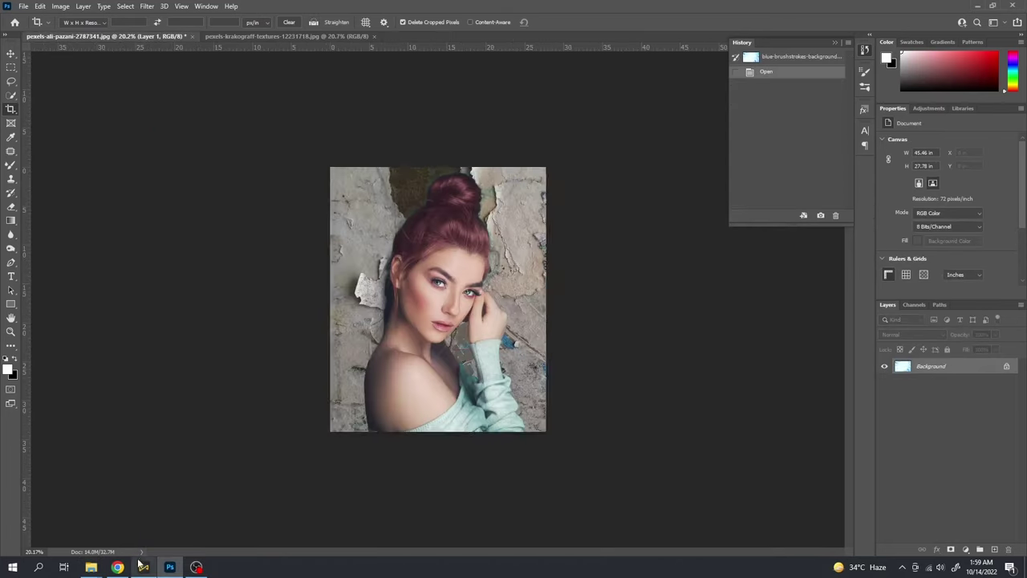
pyautogui.click(105, 36)
pyautogui.click(170, 568)
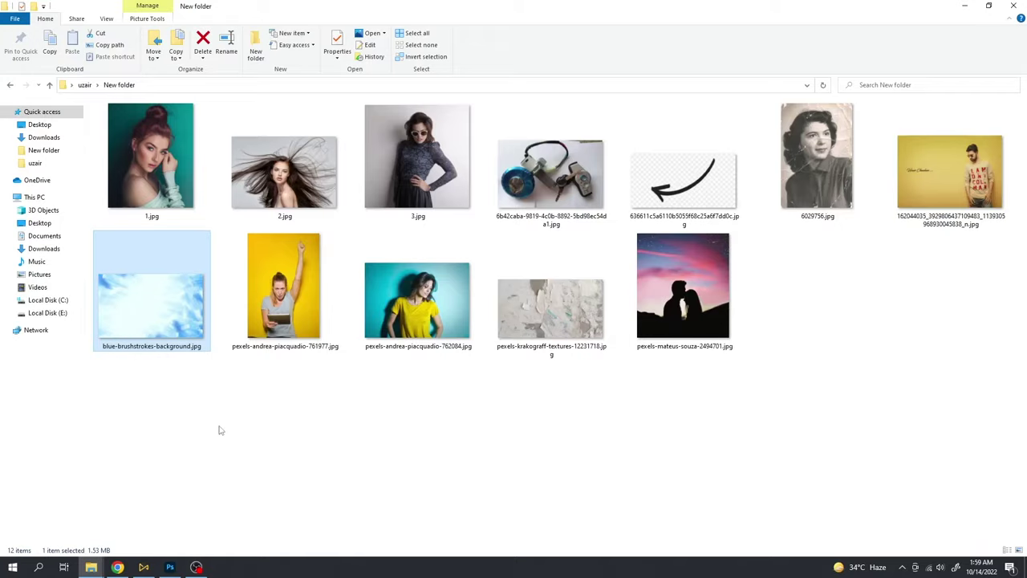
pyautogui.moveTo(150, 156)
pyautogui.mouseDown()
pyautogui.moveTo(263, 323)
pyautogui.moveTo(375, 335)
pyautogui.mouseUp()
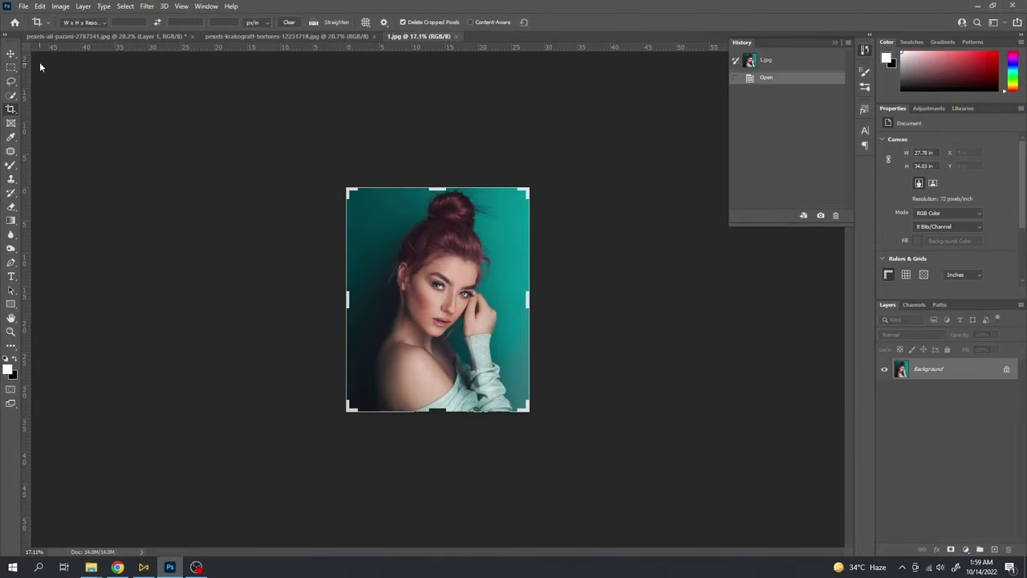
# Step: Paste the teal 1.jpg portrait into the composite as a new layer
pyautogui.click(11, 54)
pyautogui.hotkey('ctrl', '0')
pyautogui.hotkey('ctrl', 'a')
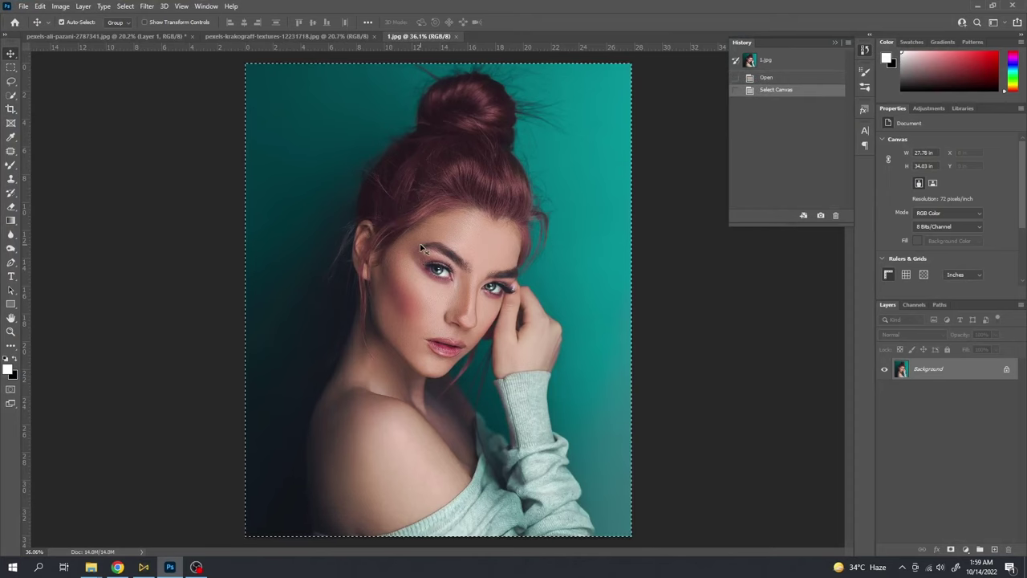
pyautogui.hotkey('ctrl', 'Tab')
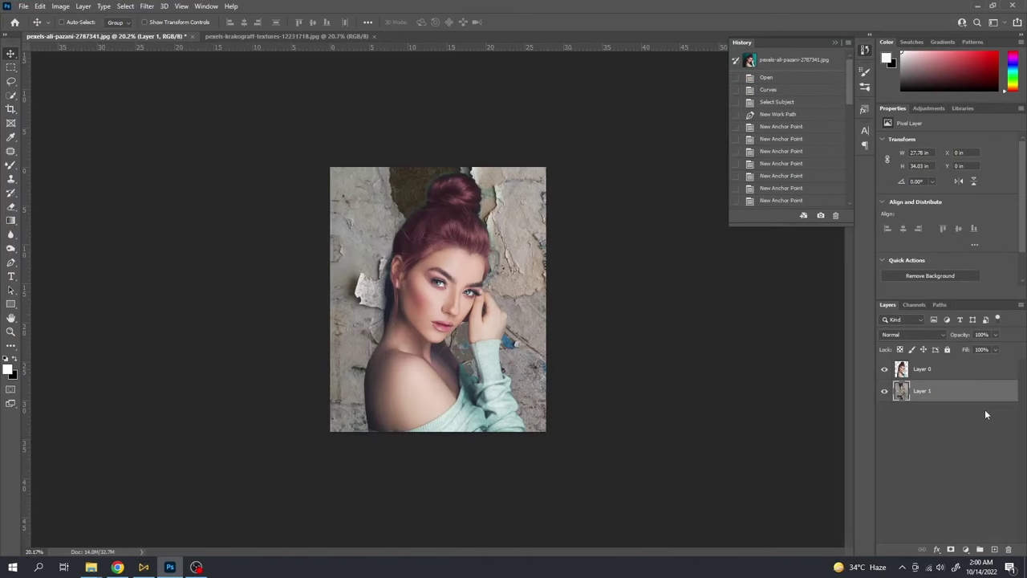
pyautogui.hotkey('ctrl', 'v')
pyautogui.hotkey('ctrl', '0')
pyautogui.hotkey('ctrl', 't')
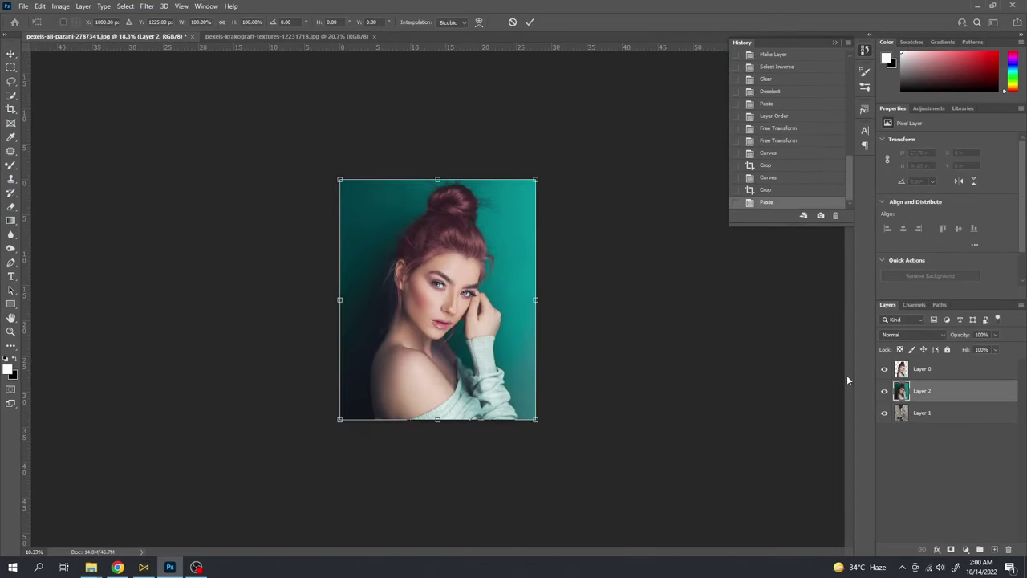
pyautogui.press('Escape')
# Step: Set the teal layer's blend mode to Multiply and brighten its midtones with Curves
pyautogui.click(925, 334)
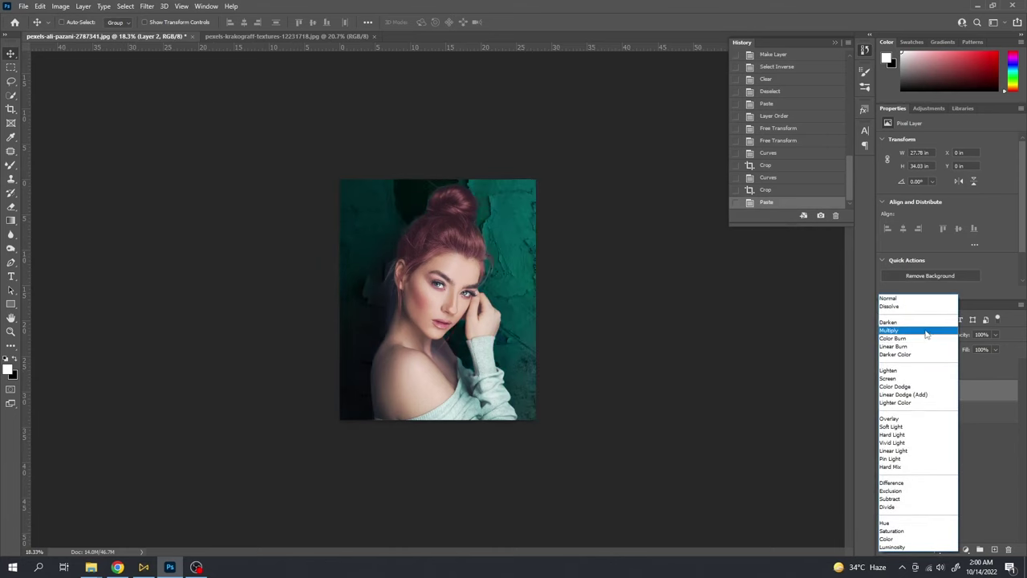
pyautogui.click(915, 332)
pyautogui.hotkey('ctrl', '+')
pyautogui.hotkey('ctrl', 'm')
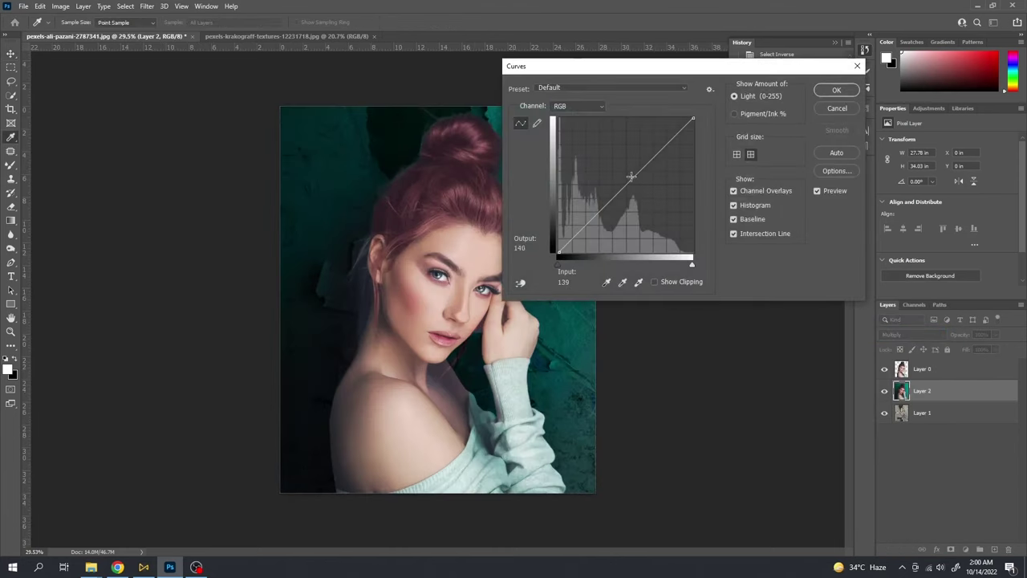
pyautogui.moveTo(625, 171); pyautogui.dragTo(619, 149)
pyautogui.press('Return')
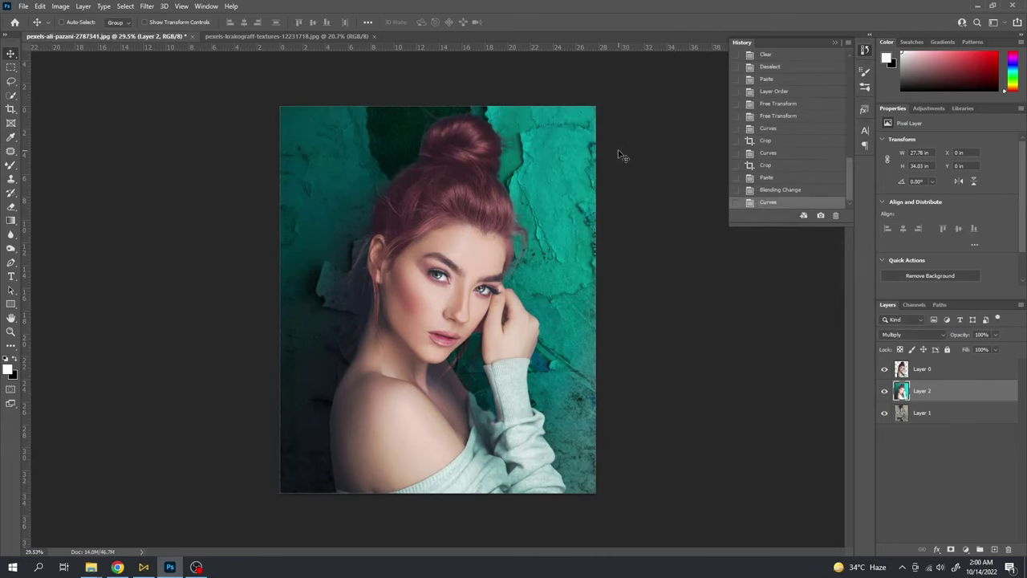
# Step: Undo a desaturation to keep the teal colour, then brighten the layer again with Curves
pyautogui.hotkey('ctrl', 'shift', 'u')
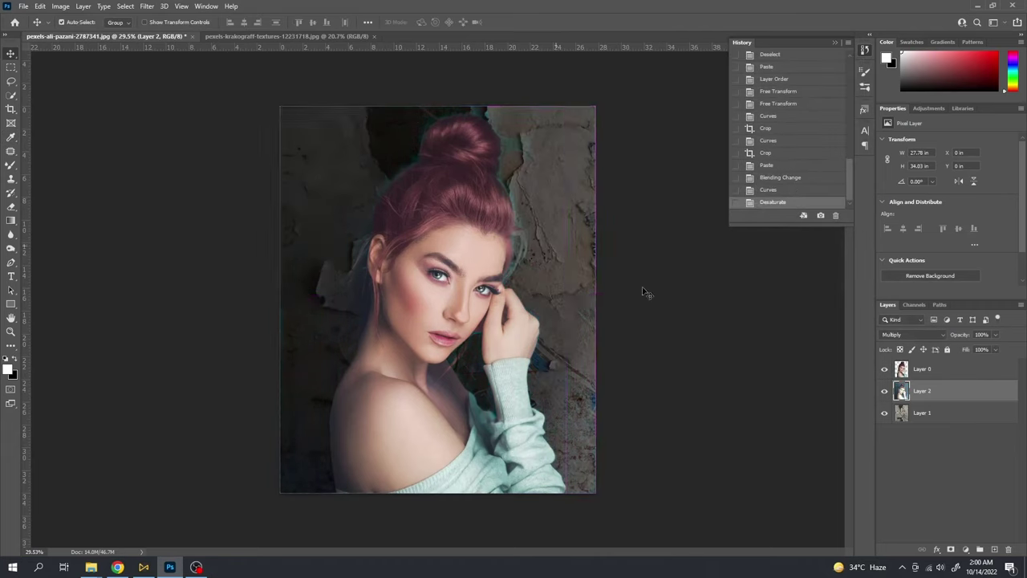
pyautogui.hotkey('ctrl', 'z')
pyautogui.hotkey('ctrl', '-')
pyautogui.hotkey('ctrl', 'm')
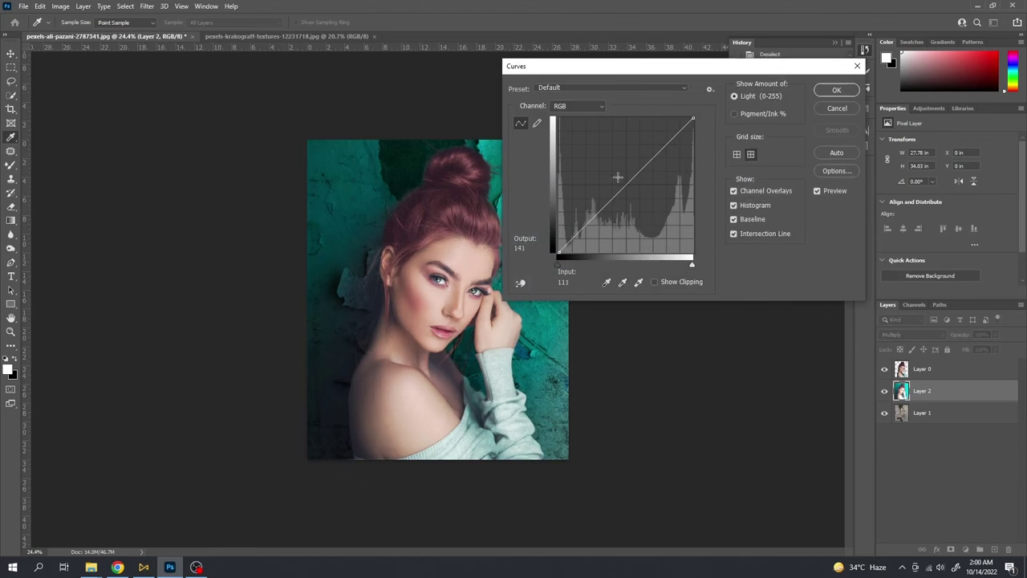
pyautogui.moveTo(617, 177); pyautogui.dragTo(609, 159)
pyautogui.press('Return')
# Step: Select the portrait layer Layer 0 and switch to the Eraser tool
pyautogui.click(931, 369)
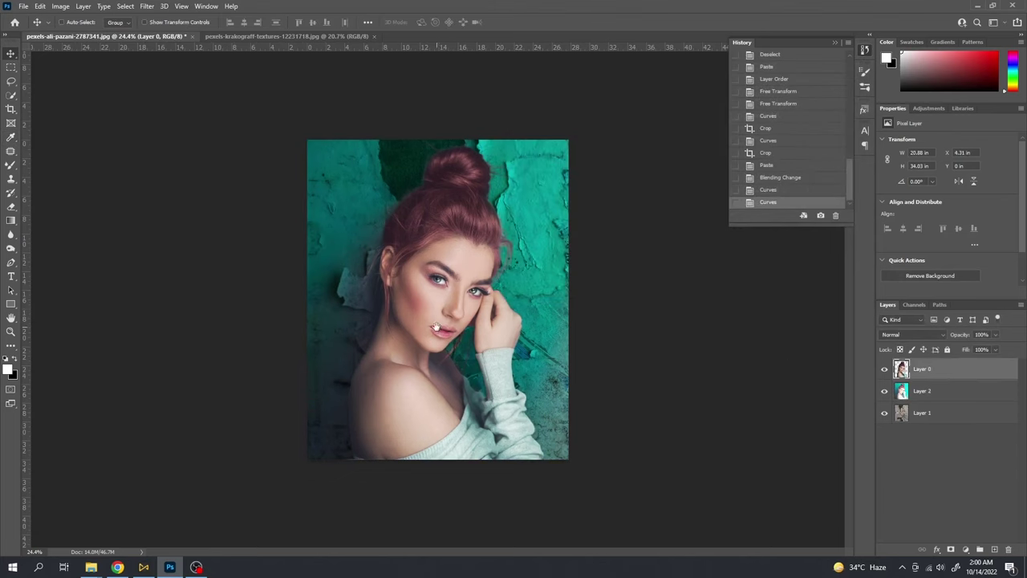
pyautogui.press('e')
pyautogui.scroll(3, 437, 265)
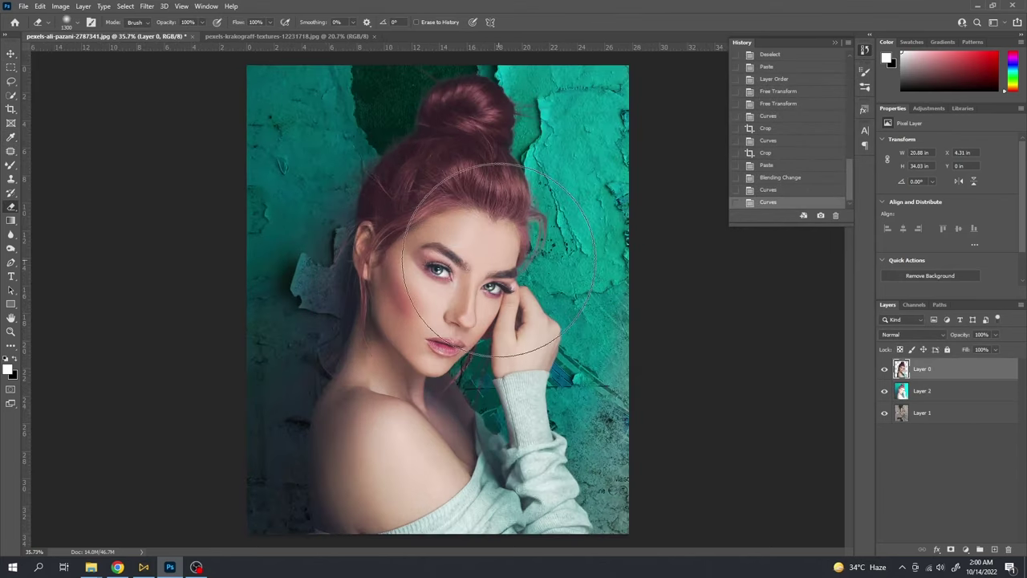
pyautogui.scroll(-3, 462, 219)
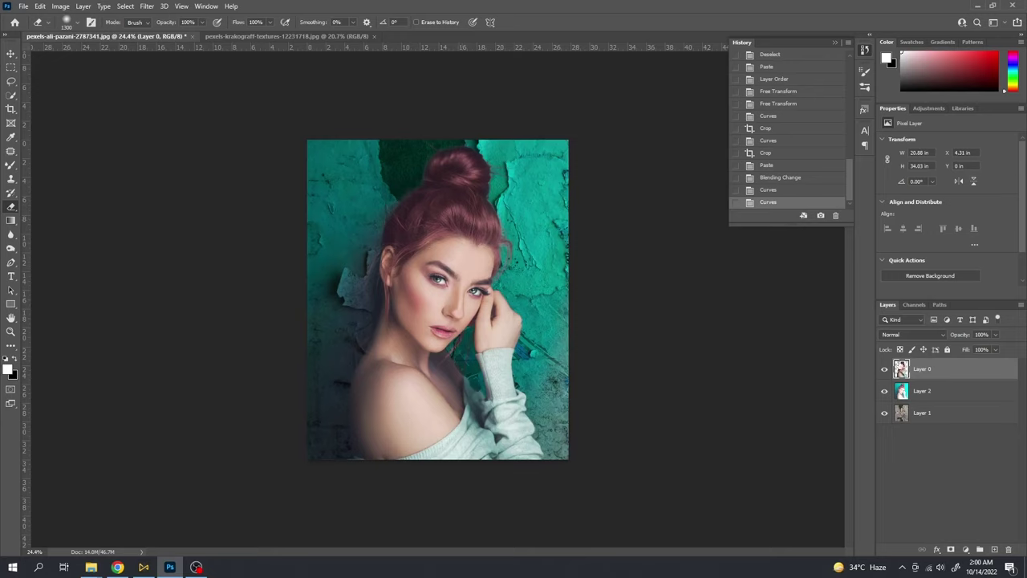
# Step: Set the texture Layer 2's blend mode to Color Burn, then to Multiply
pyautogui.click(927, 393)
pyautogui.click(920, 335)
pyautogui.click(916, 341)
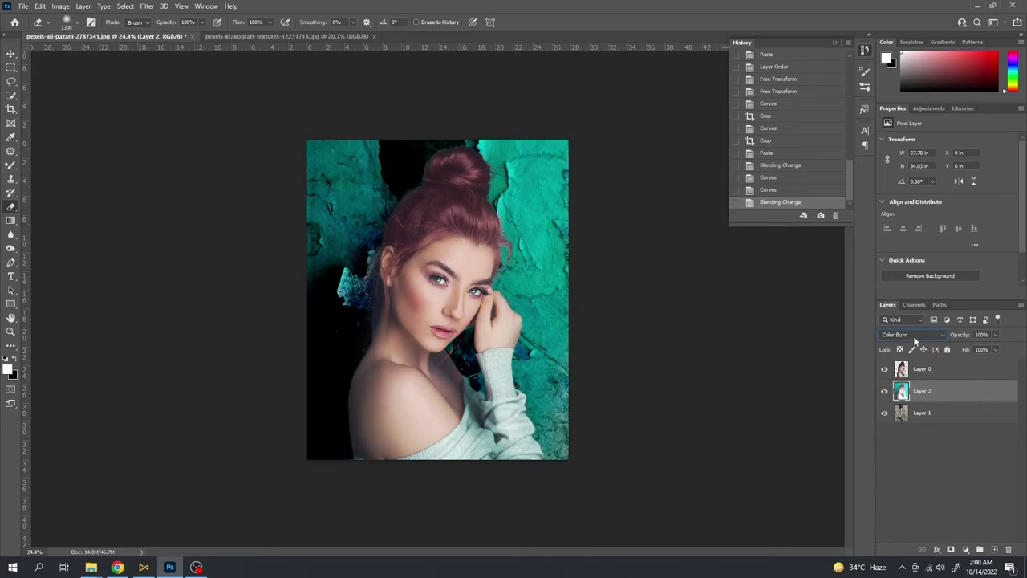
pyautogui.click(911, 334)
pyautogui.click(907, 327)
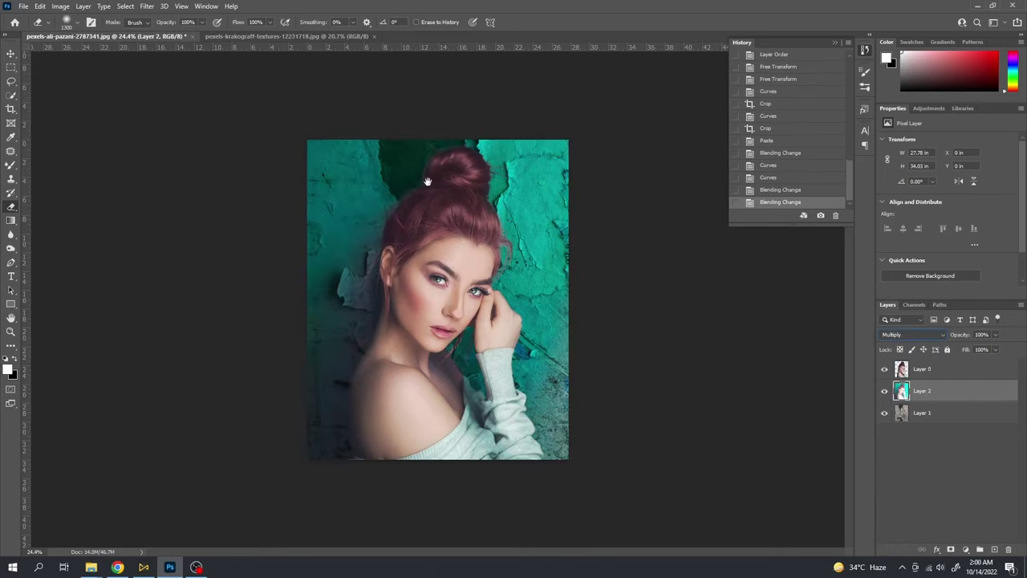
# Step: With a smaller eraser on Layer 0, erase the background around the hair and bun
pyautogui.scroll(3, 447, 159)
pyautogui.scroll(1, 447, 104)
pyautogui.scroll(2, 447, 92)
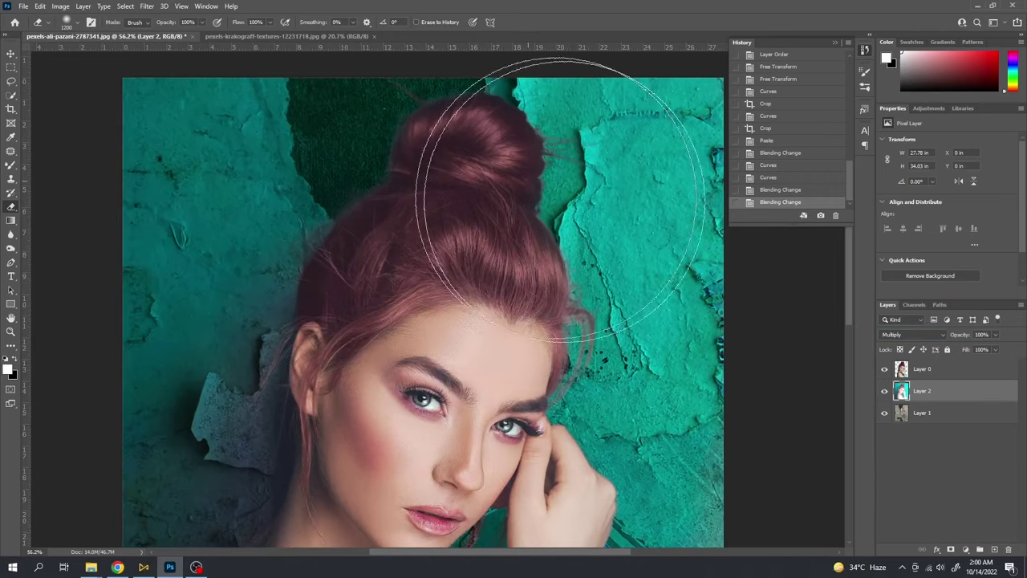
pyautogui.press('[')
pyautogui.press('[')
pyautogui.press('[')
pyautogui.click(931, 370)
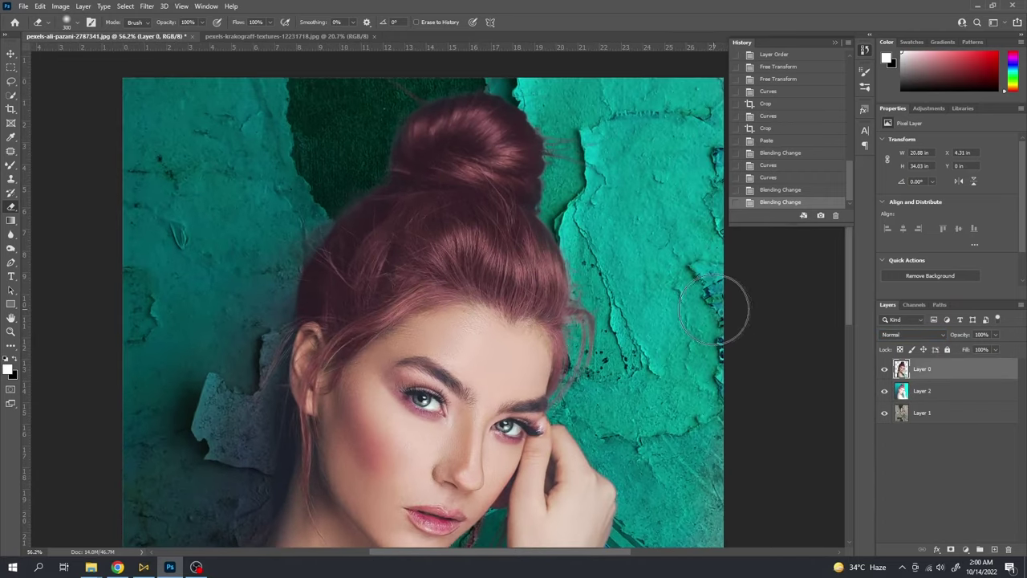
pyautogui.moveTo(594, 340)
pyautogui.mouseDown()
pyautogui.moveTo(550, 131)
pyautogui.moveTo(387, 112)
pyautogui.moveTo(369, 167)
pyautogui.mouseUp()
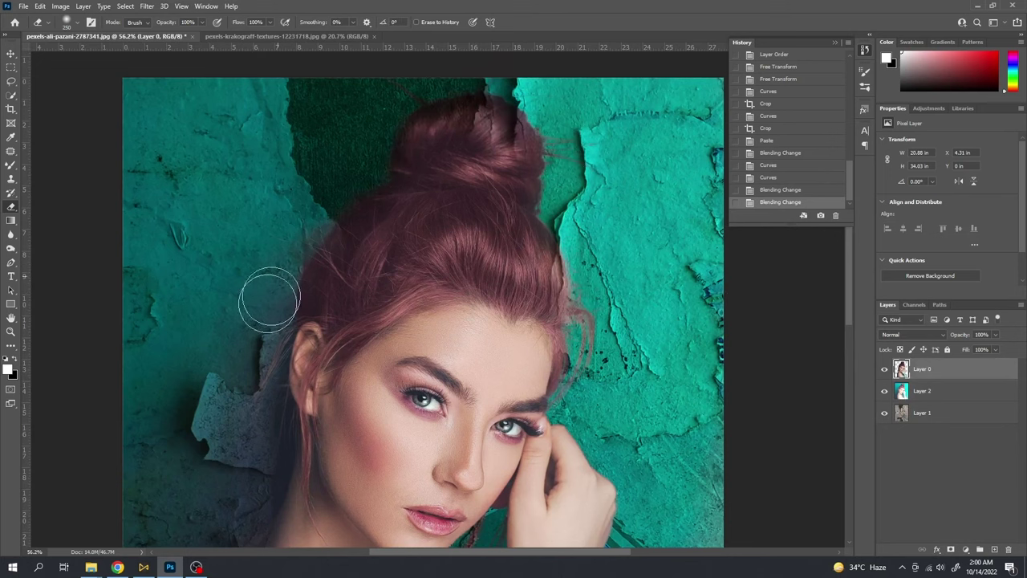
pyautogui.moveTo(268, 294)
pyautogui.mouseDown()
pyautogui.moveTo(331, 211)
pyautogui.moveTo(310, 297)
pyautogui.moveTo(309, 401)
pyautogui.mouseUp()
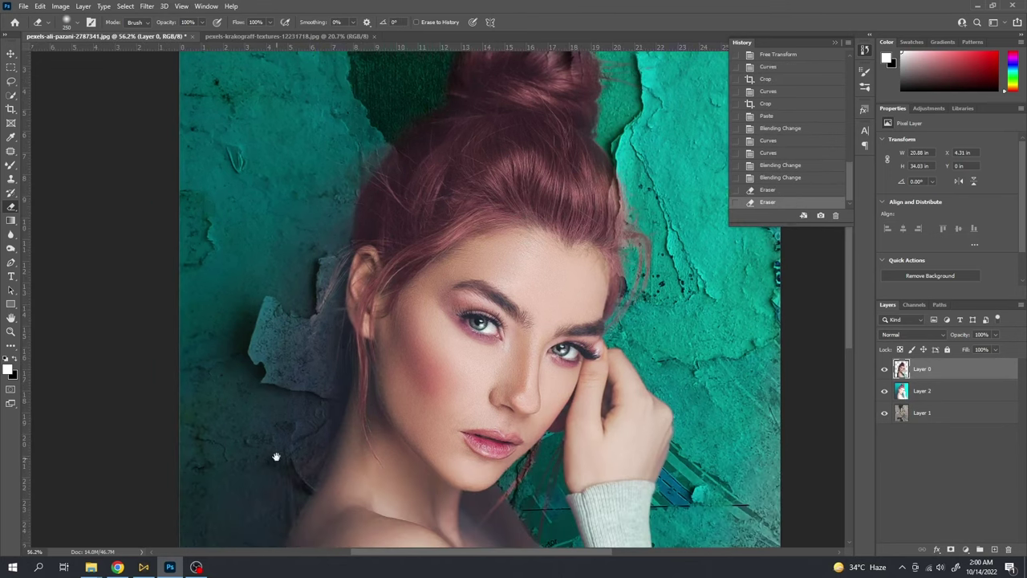
pyautogui.moveTo(275, 458); pyautogui.dragTo(309, 230)
pyautogui.moveTo(317, 303)
pyautogui.mouseDown()
pyautogui.moveTo(284, 474)
pyautogui.moveTo(297, 362)
pyautogui.mouseUp()
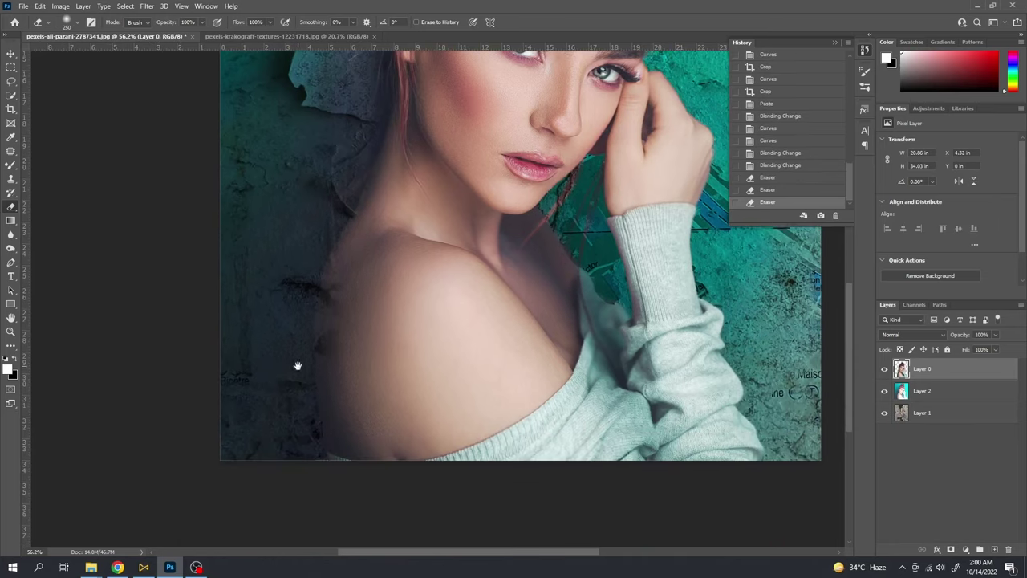
pyautogui.hotkey('ctrl', 'z')
# Step: Shrink the eraser to 100 and erase the leftover background beside the neck
pyautogui.scroll(1, 381, 409)
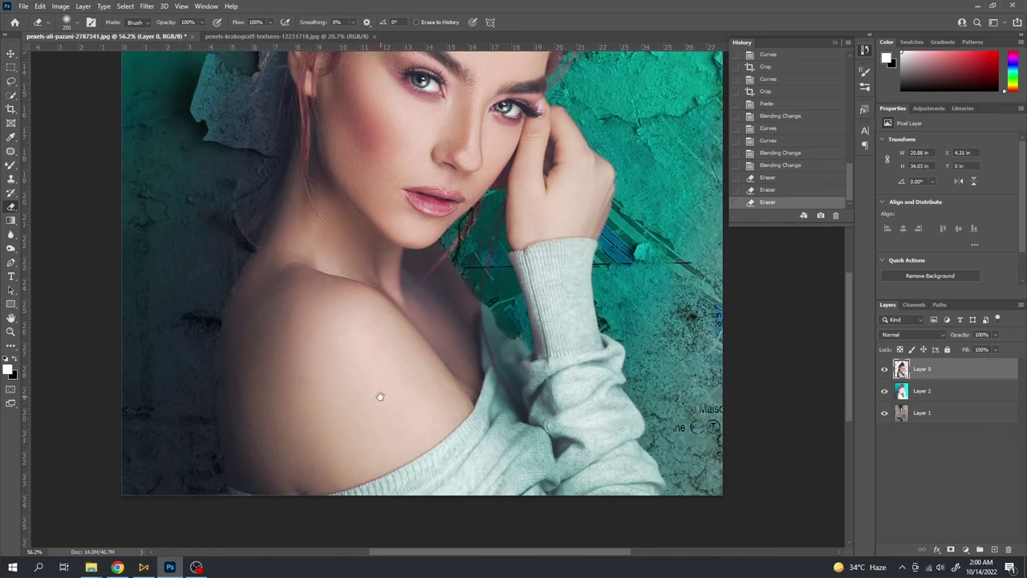
pyautogui.scroll(1, 482, 281)
pyautogui.scroll(1, 495, 298)
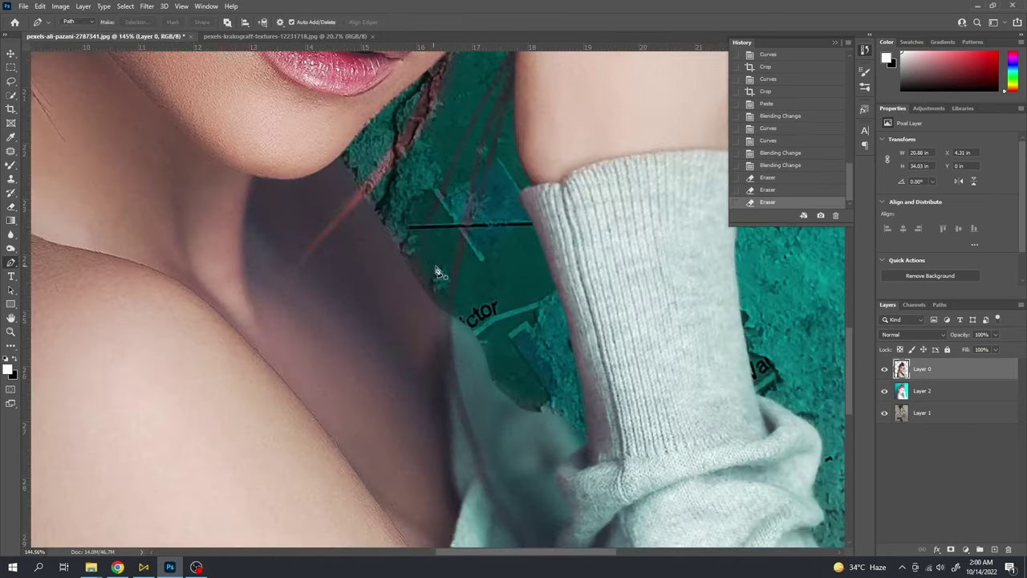
pyautogui.press('[')
pyautogui.press('[')
pyautogui.press('[')
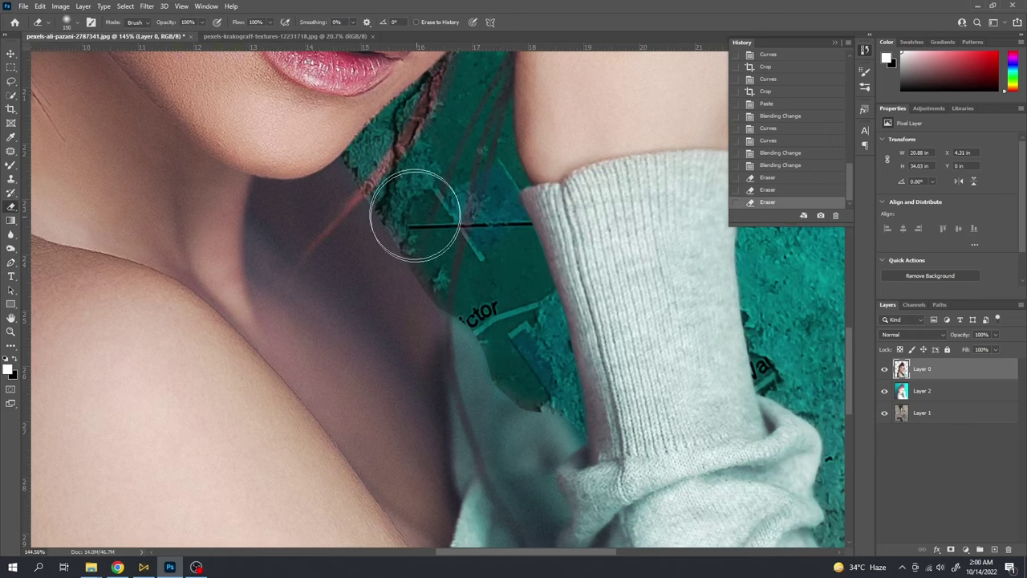
pyautogui.press('[')
pyautogui.press('[')
pyautogui.moveTo(450, 272); pyautogui.dragTo(522, 340)
pyautogui.hotkey('ctrl', 'z')
pyautogui.scroll(-2, 498, 266)
pyautogui.scroll(-2, 696, 283)
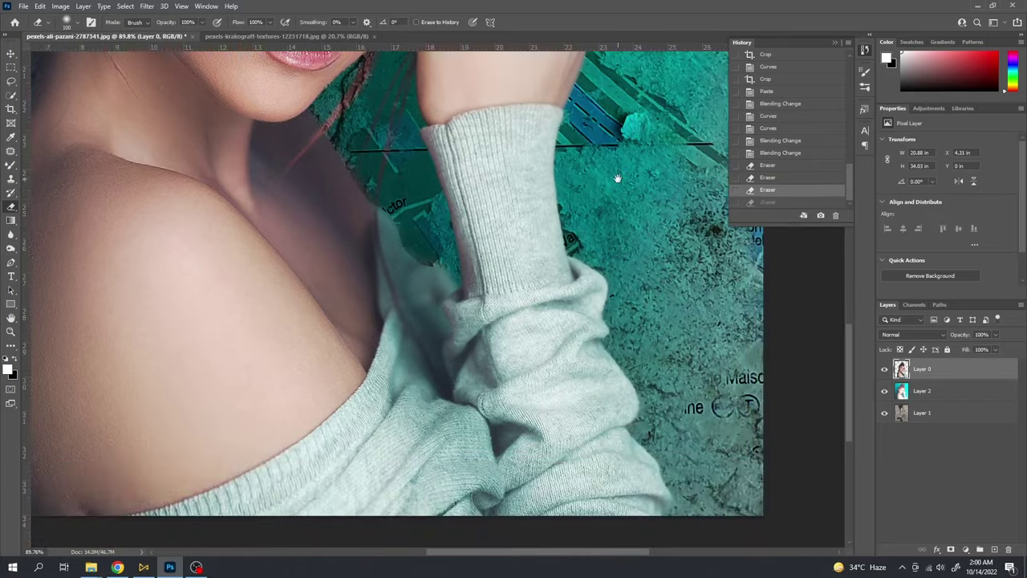
pyautogui.scroll(-1, 619, 174)
pyautogui.hotkey('ctrl', 'shift', 'z')
pyautogui.hotkey('ctrl', '0')
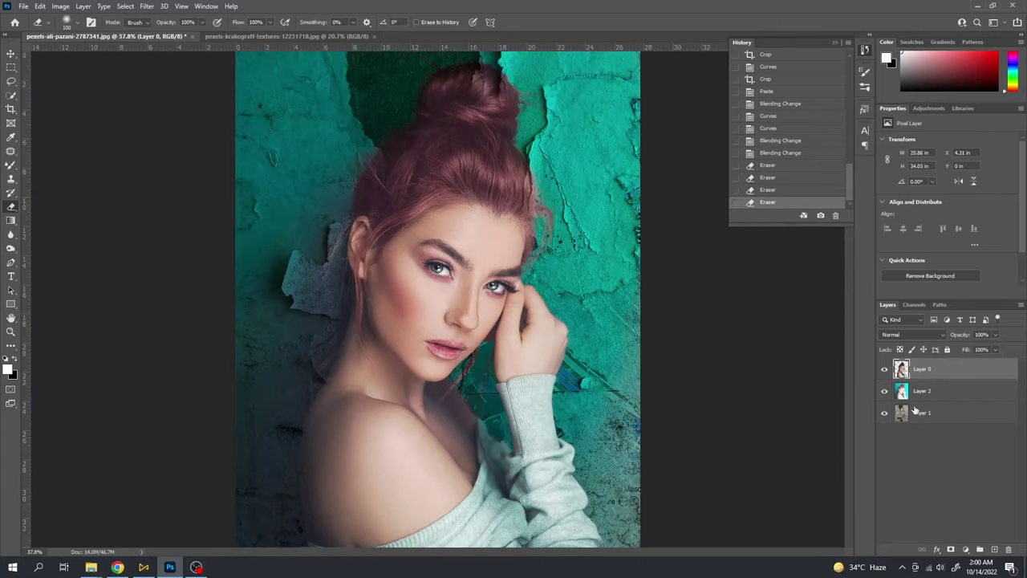
pyautogui.click(915, 409)
# Step: Brighten the base wall Layer 1 by lifting its Curves
pyautogui.scroll(-1, 582, 237)
pyautogui.hotkey('ctrl', 'm')
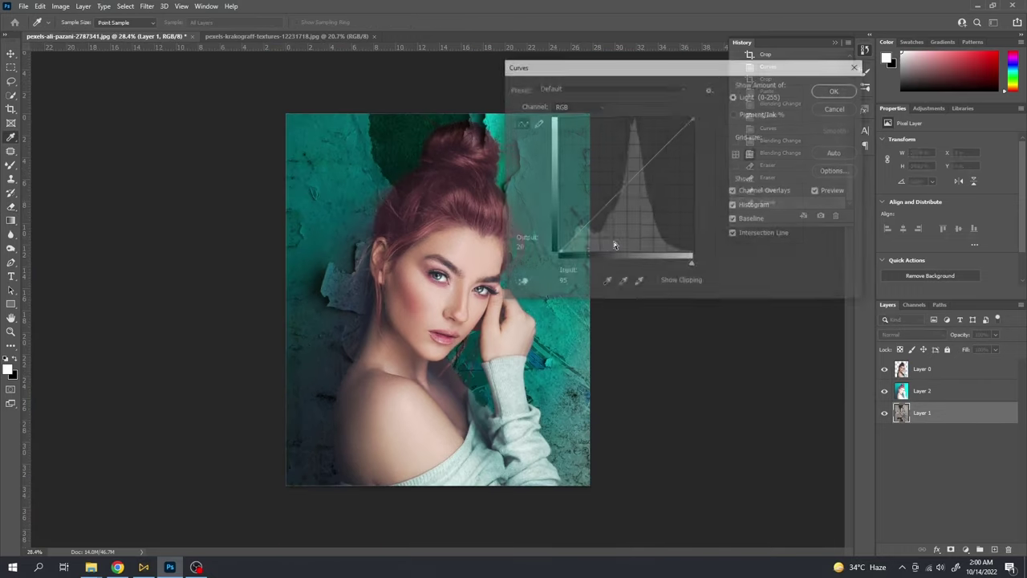
pyautogui.moveTo(633, 174); pyautogui.dragTo(625, 164)
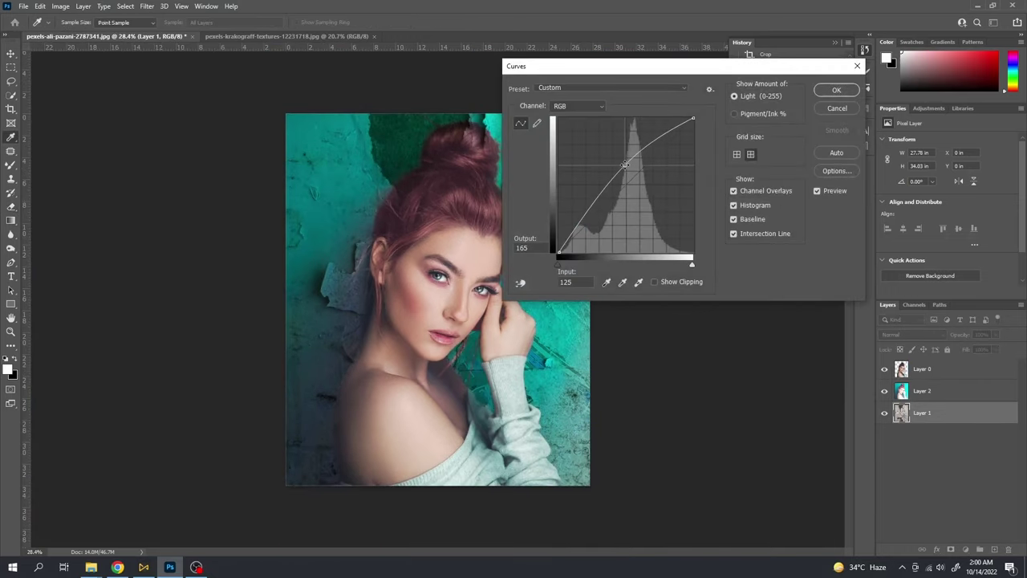
pyautogui.press('Return')
# Step: On texture Layer 2, undo a trial desaturation and brighten it with Curves
pyautogui.click(911, 391)
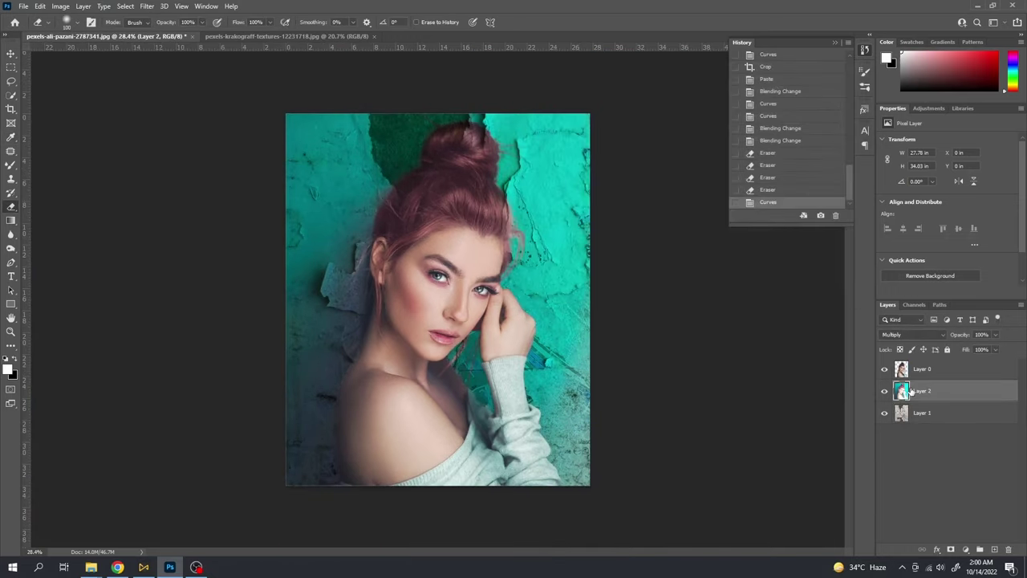
pyautogui.hotkey('ctrl', 'shift', 'u')
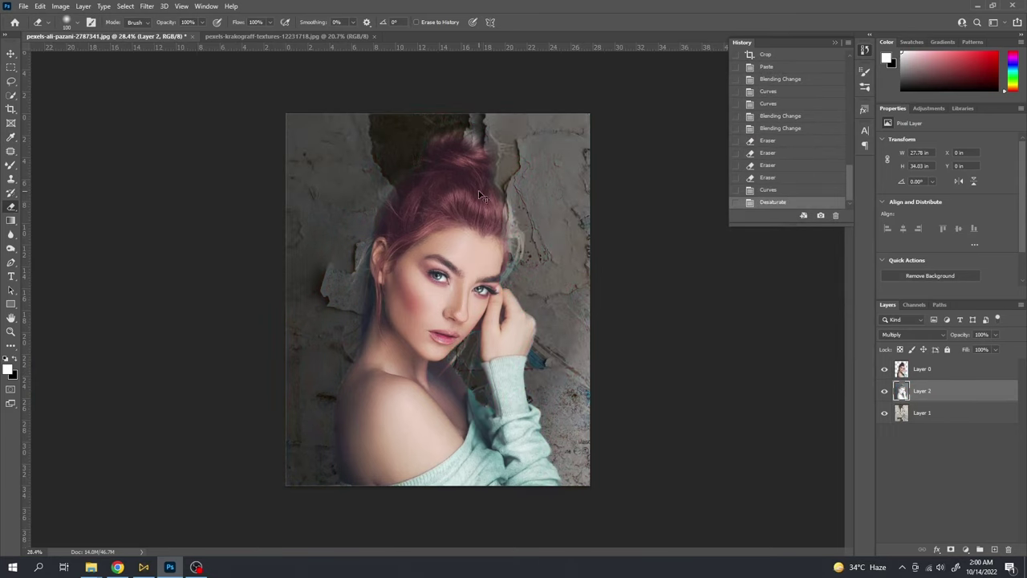
pyautogui.hotkey('ctrl', 'z')
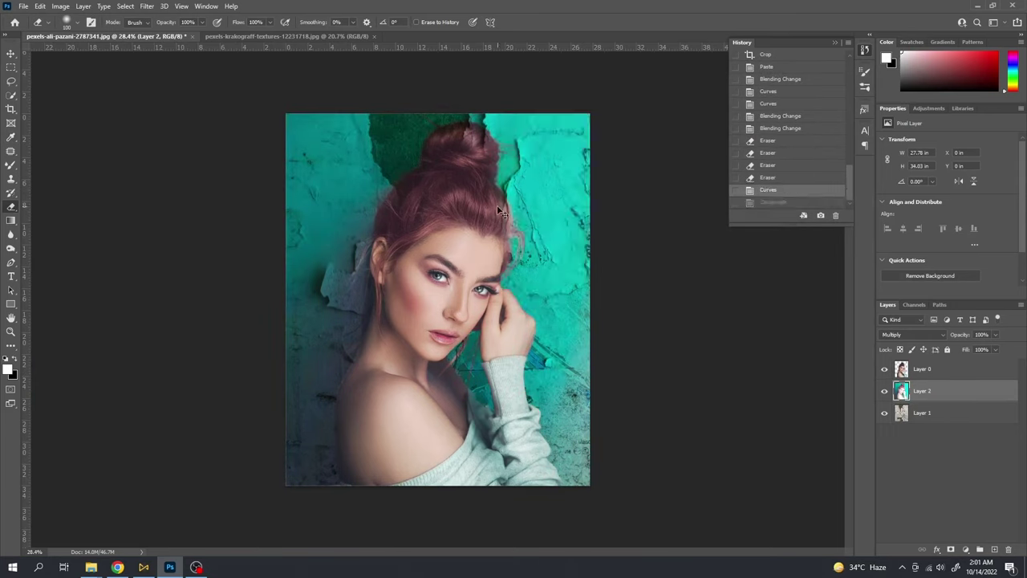
pyautogui.hotkey('ctrl', 'm')
pyautogui.moveTo(621, 176); pyautogui.dragTo(580, 187)
pyautogui.press('Return')
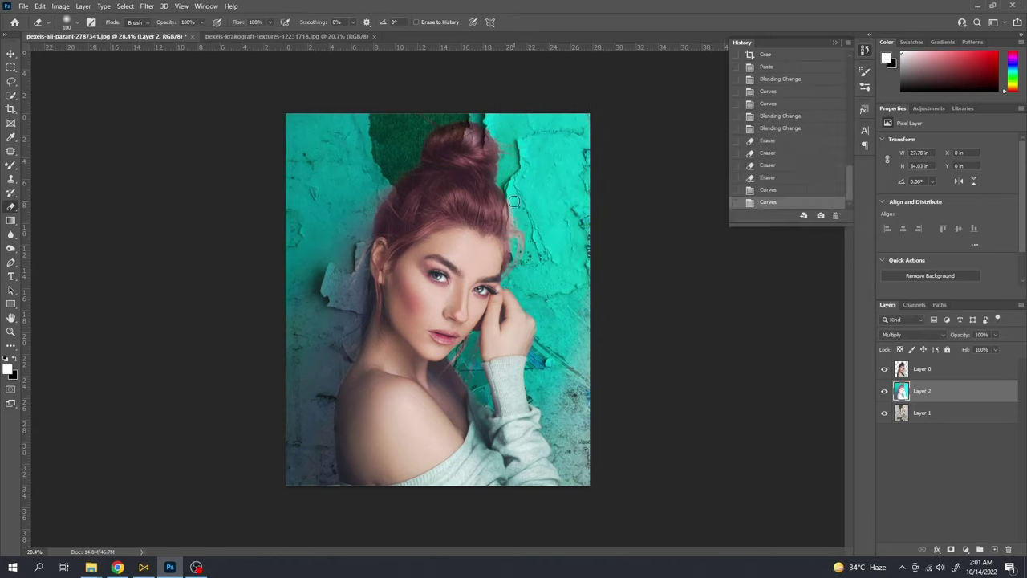
pyautogui.hotkey('ctrl', 'b')
# Step: Apply Color Balance to the texture, shifting it toward yellow (Yellow/Blue −66) and magenta
pyautogui.moveTo(768, 208); pyautogui.dragTo(735, 203)
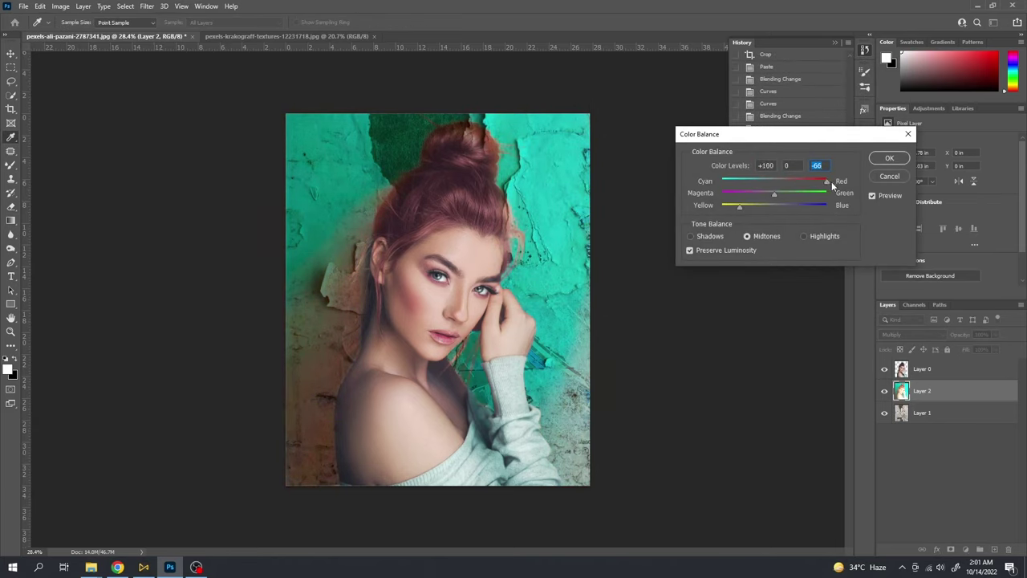
pyautogui.moveTo(783, 195)
pyautogui.mouseDown()
pyautogui.moveTo(808, 193)
pyautogui.moveTo(721, 195)
pyautogui.moveTo(768, 197)
pyautogui.moveTo(757, 194)
pyautogui.mouseUp()
pyautogui.press('Return')
# Step: Commit the crop of the composite, return to the Move tool, and fit the image in the window
pyautogui.press('c')
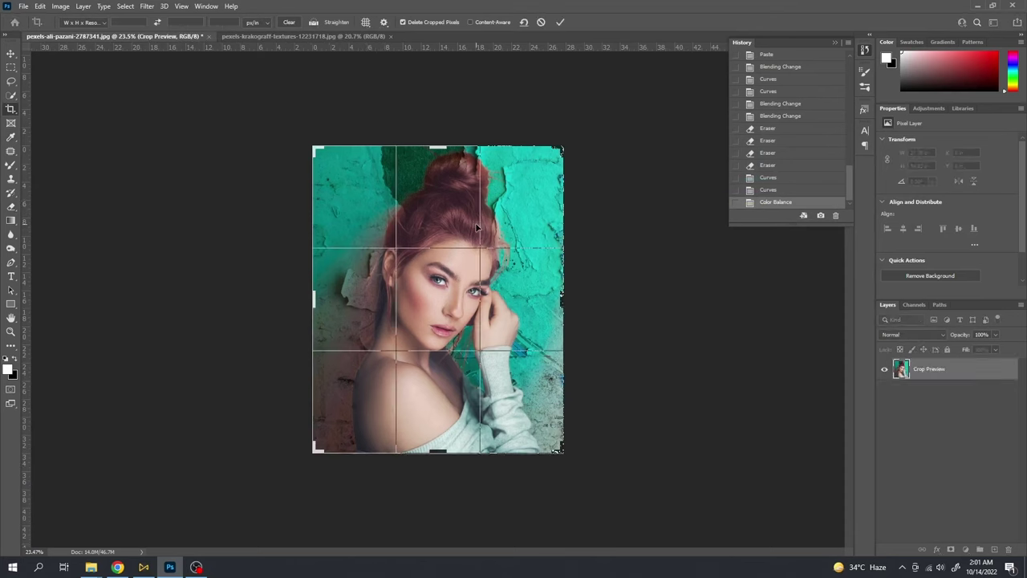
pyautogui.press('Return')
pyautogui.press('v')
pyautogui.hotkey('ctrl', '+')
pyautogui.hotkey('ctrl', '+')
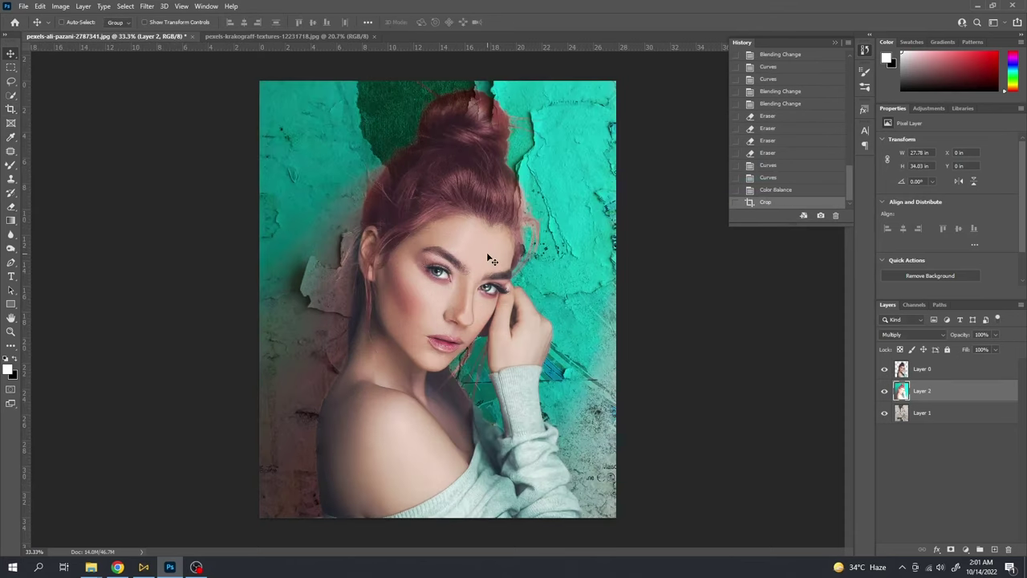
pyautogui.hotkey('ctrl', '-')
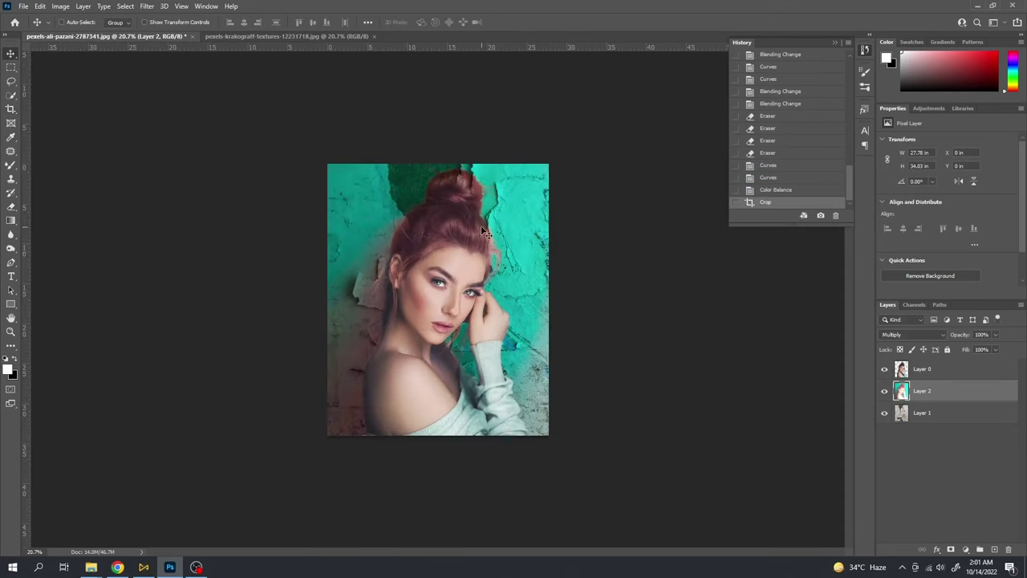
pyautogui.press('f')
pyautogui.press('f')
pyautogui.press('f')
pyautogui.hotkey('ctrl', '+')
pyautogui.hotkey('ctrl', '+')
pyautogui.hotkey('ctrl', '0')
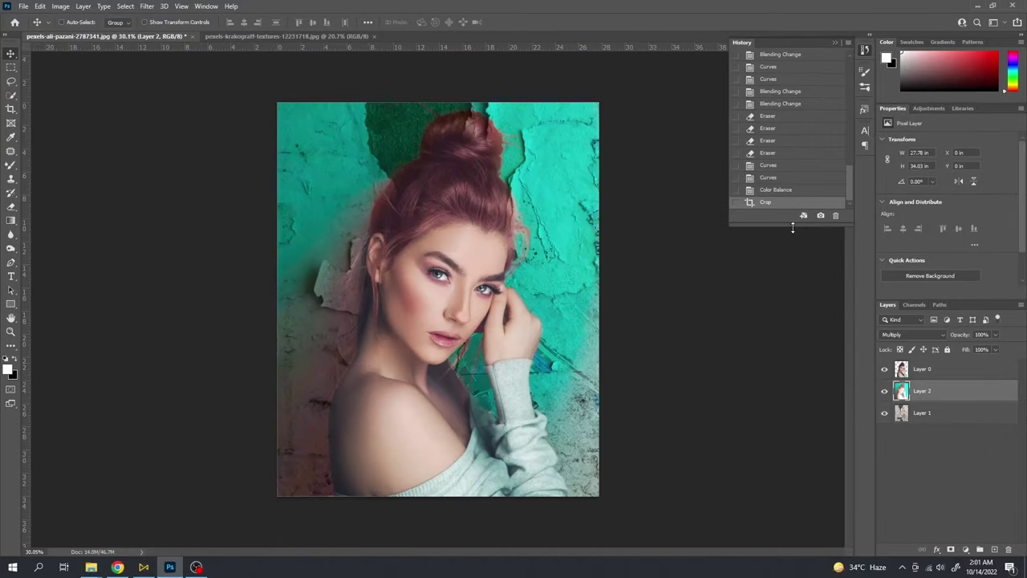
pyautogui.moveTo(798, 225); pyautogui.dragTo(798, 337)
pyautogui.moveTo(849, 251); pyautogui.dragTo(850, 79)
pyautogui.click(814, 64)
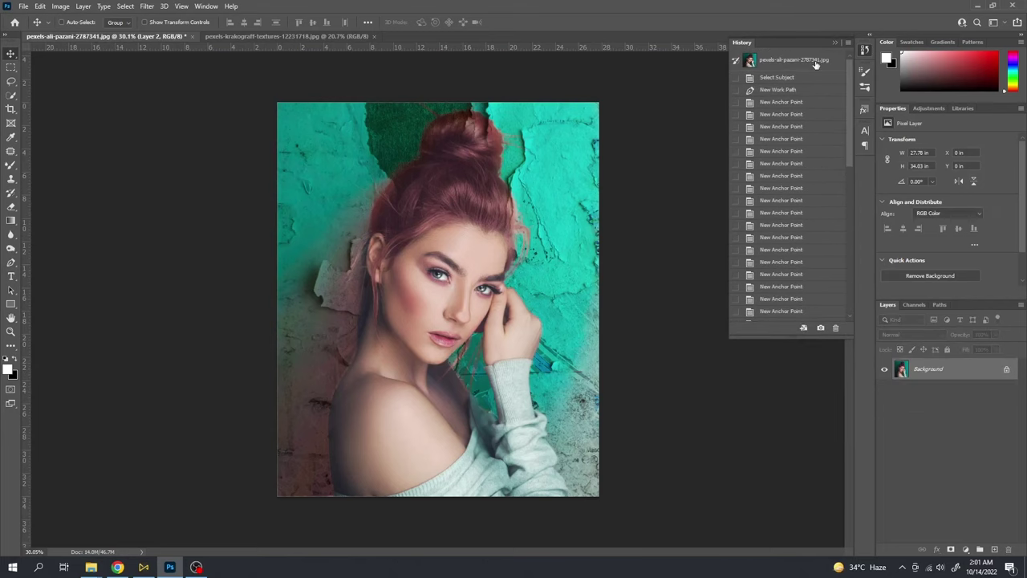
pyautogui.moveTo(852, 146); pyautogui.dragTo(850, 317)
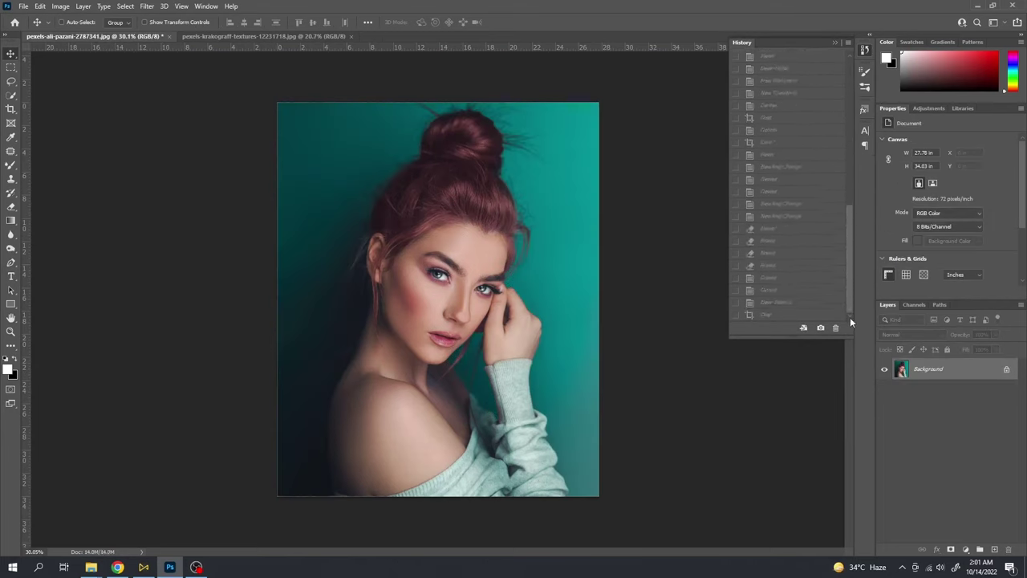
pyautogui.click(766, 313)
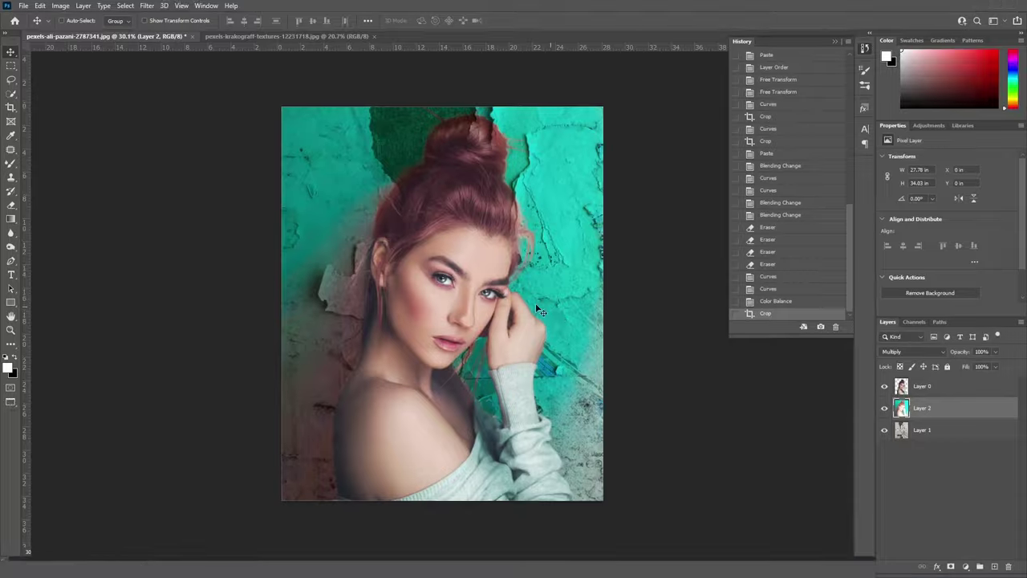